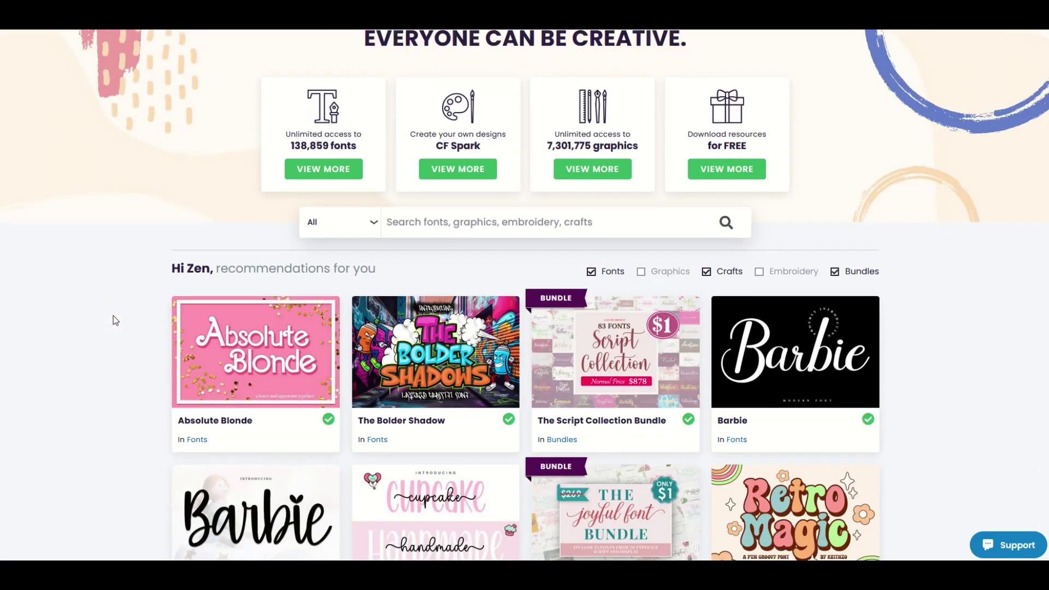
Step: Scroll through the Creative Fabrica homepage recommendations and Illustrations listings
{"action": "scroll", "coordinate": [113, 320], "scroll_direction": "down", "scroll_amount": 5}
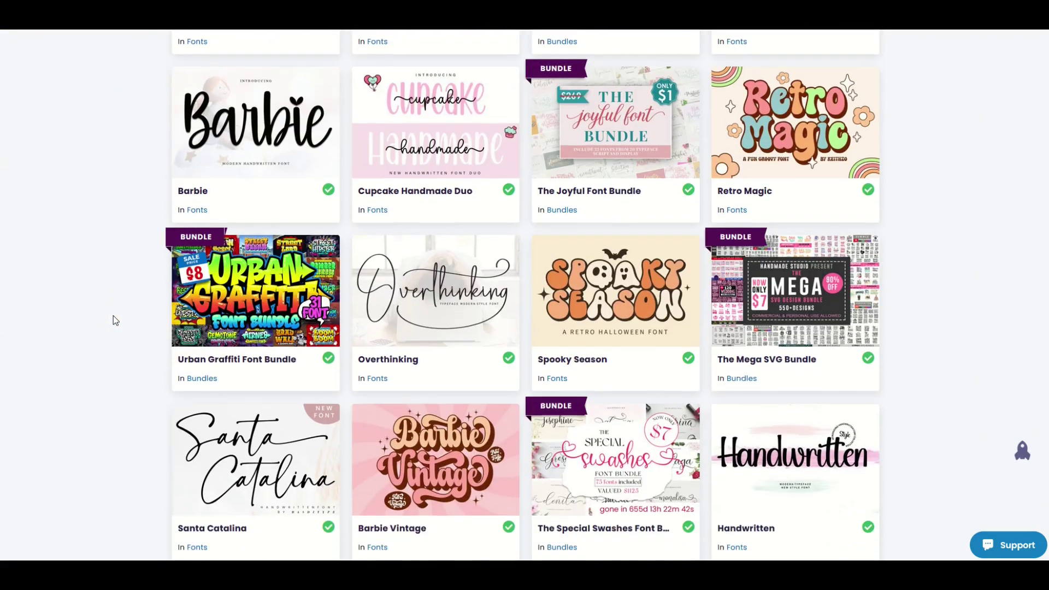
{"action": "scroll", "coordinate": [114, 320], "scroll_direction": "down", "scroll_amount": 2}
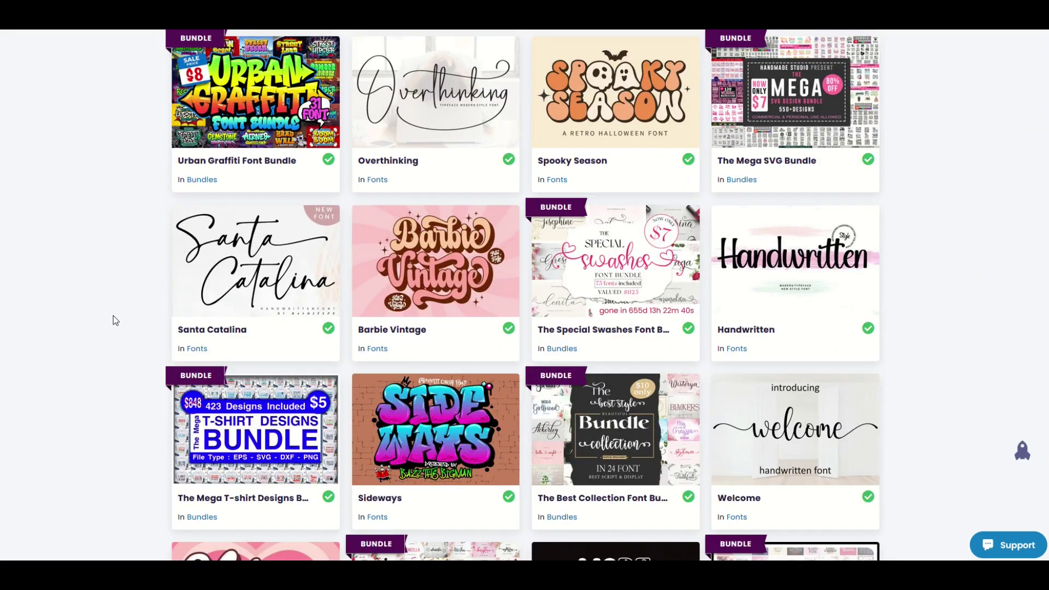
{"action": "scroll", "coordinate": [113, 319], "scroll_direction": "up", "scroll_amount": 5}
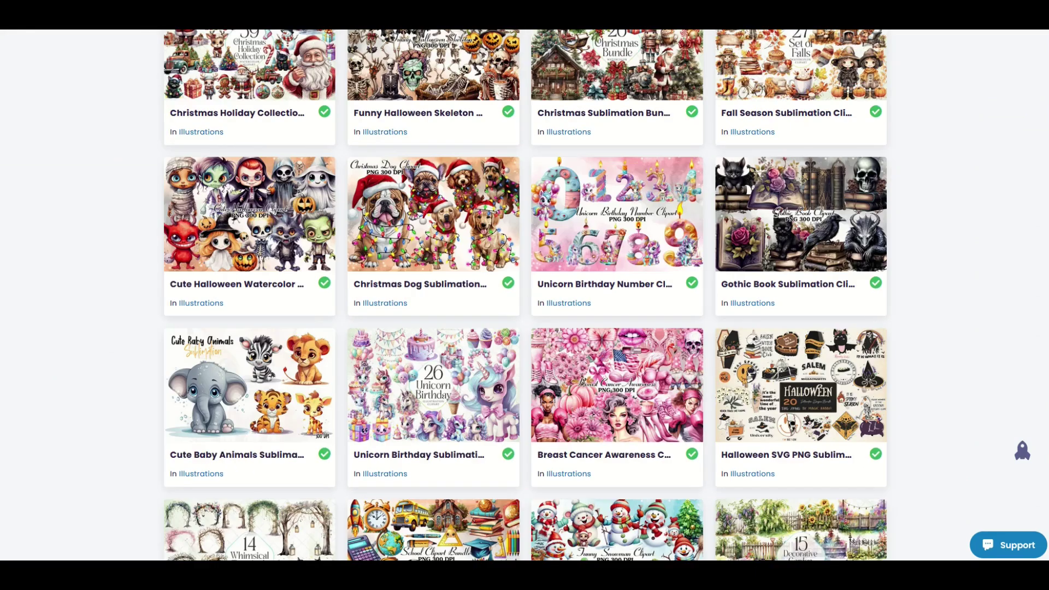
{"action": "scroll", "coordinate": [71, 272], "scroll_direction": "up", "scroll_amount": 1}
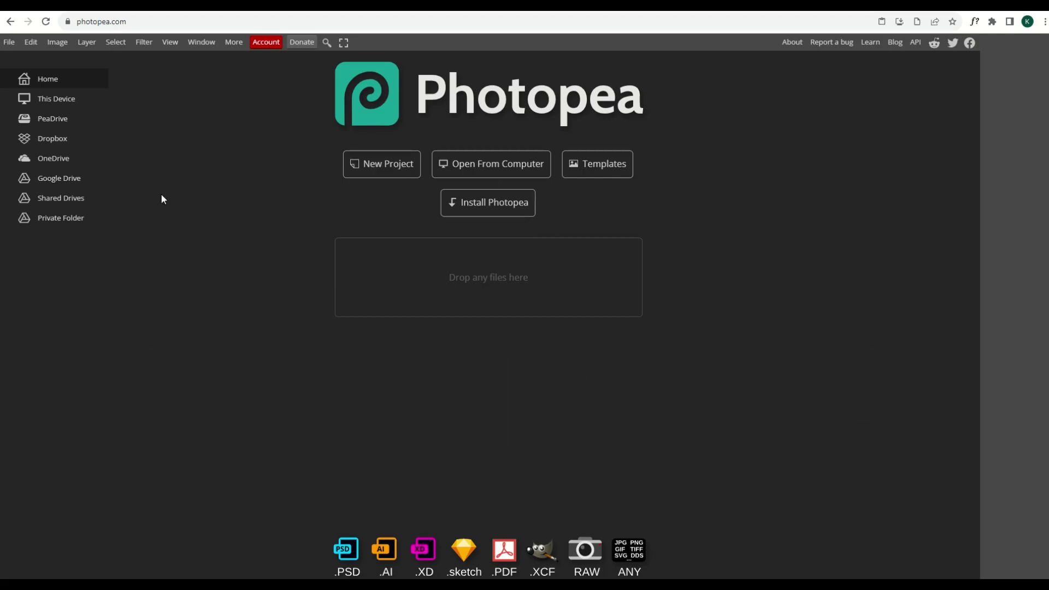
Step: Open Cute Unicorn Sticker Sheets (1) and move its sticker artwork slightly higher on the canvas
{"action": "left_click", "coordinate": [9, 44]}
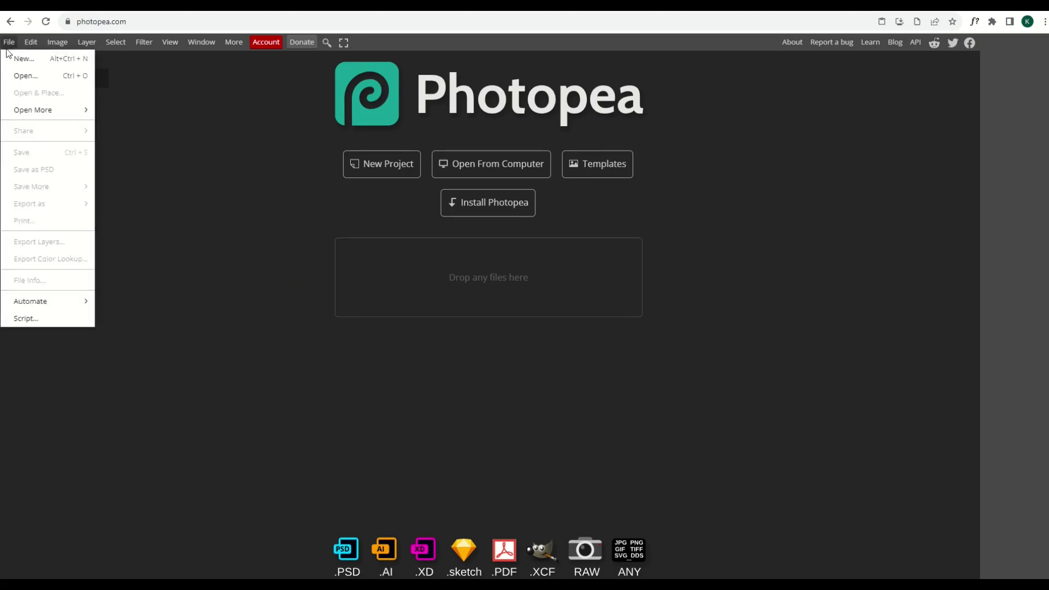
{"action": "left_click", "coordinate": [22, 76]}
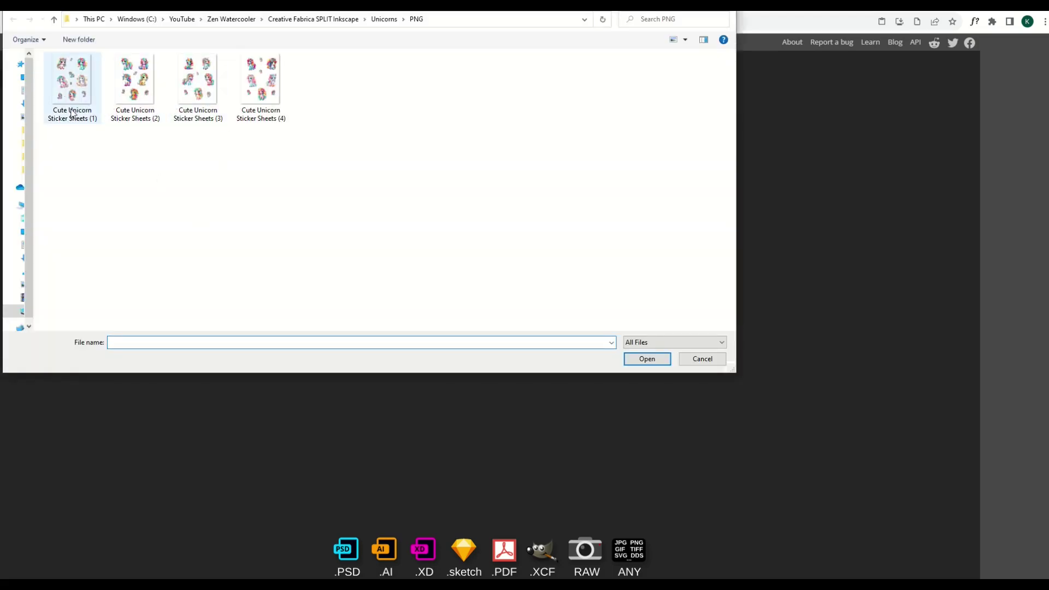
{"action": "double_click", "coordinate": [60, 90]}
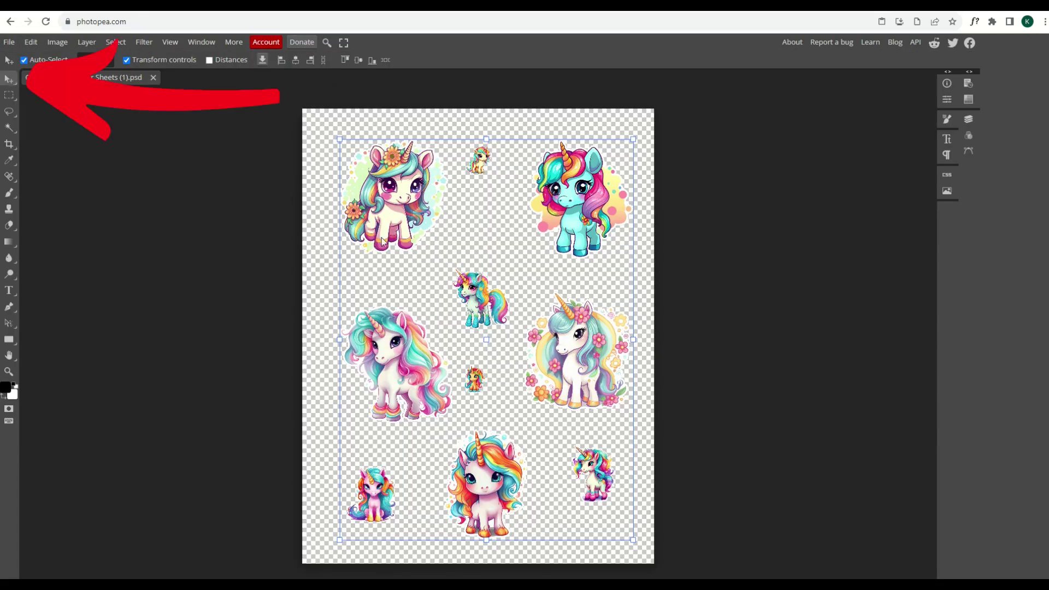
{"action": "left_click_drag", "start_coordinate": [434, 245], "coordinate": [383, 229]}
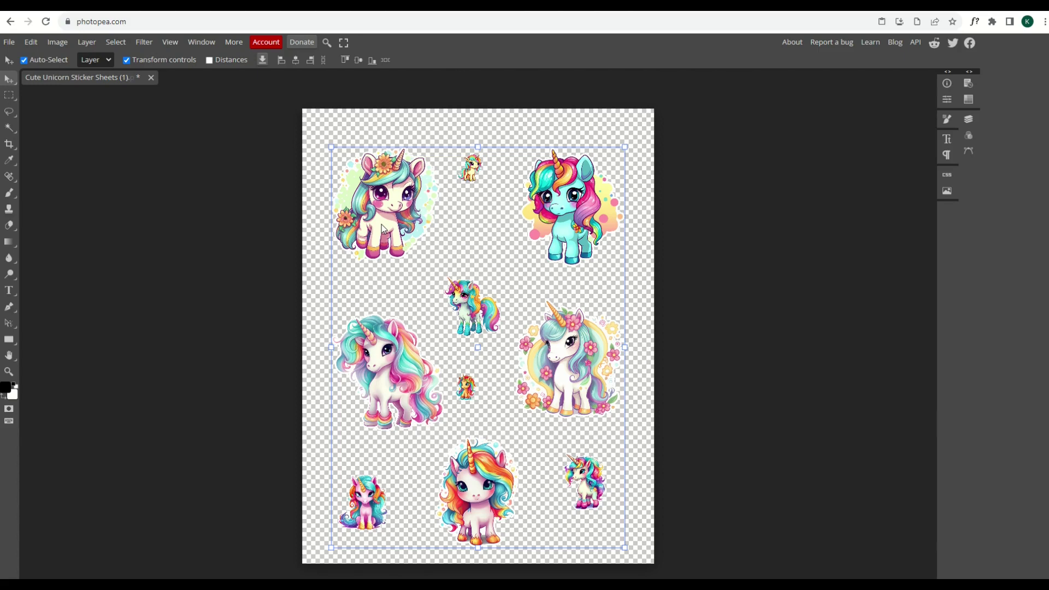
{"action": "left_click_drag", "start_coordinate": [383, 229], "coordinate": [385, 220]}
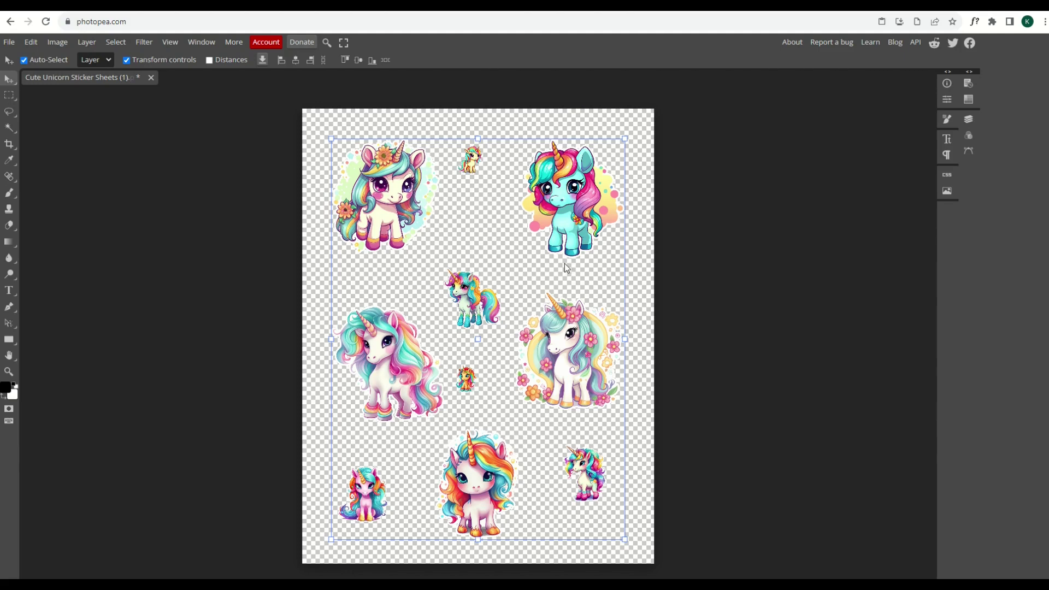
Step: Rectangle-select the cyan unicorn at the top right and copy it
{"action": "left_click", "coordinate": [9, 96]}
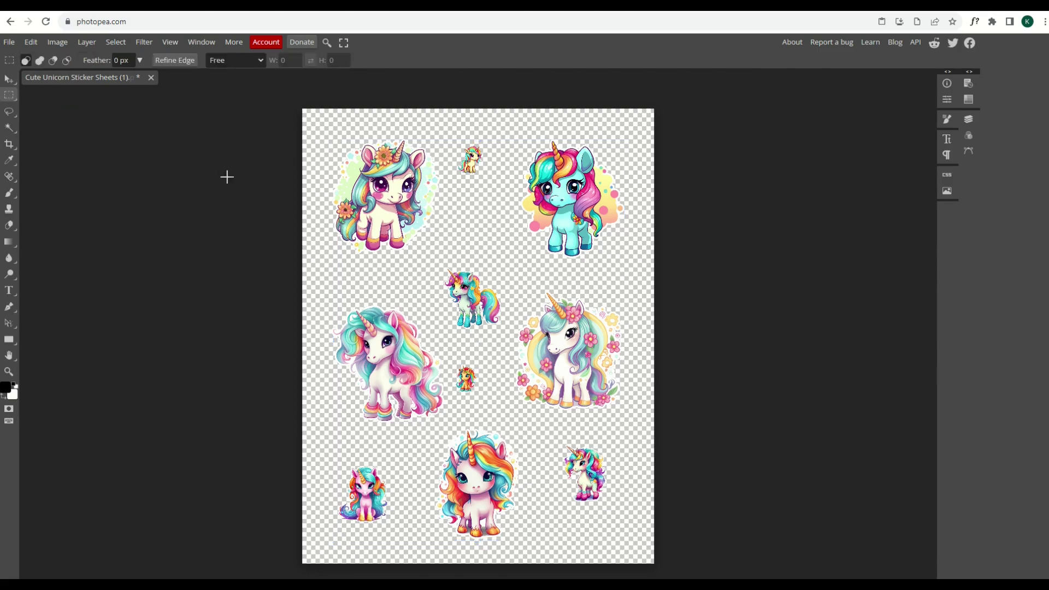
{"action": "left_click_drag", "start_coordinate": [501, 133], "coordinate": [642, 270]}
{"action": "left_click", "coordinate": [32, 43]}
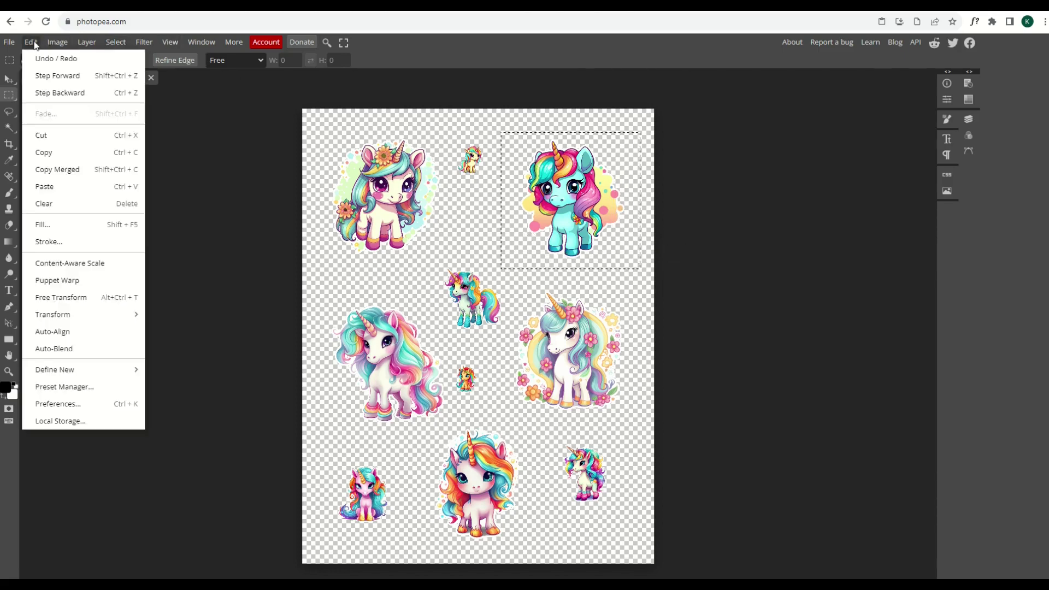
{"action": "left_click", "coordinate": [43, 152]}
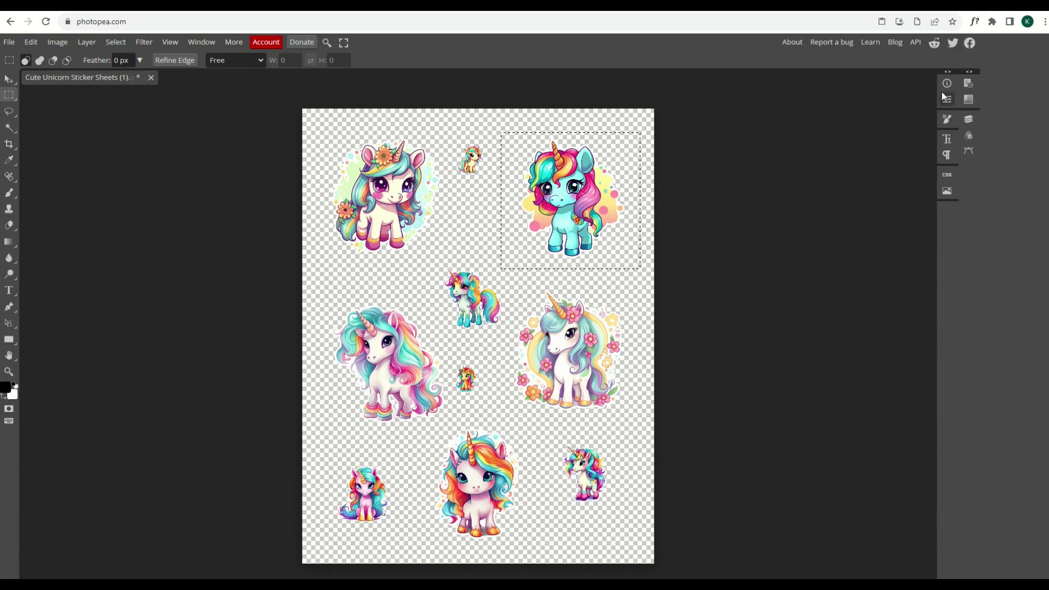
Step: Paste the cyan unicorn onto a new Layer 1 above the Background
{"action": "left_click", "coordinate": [969, 121]}
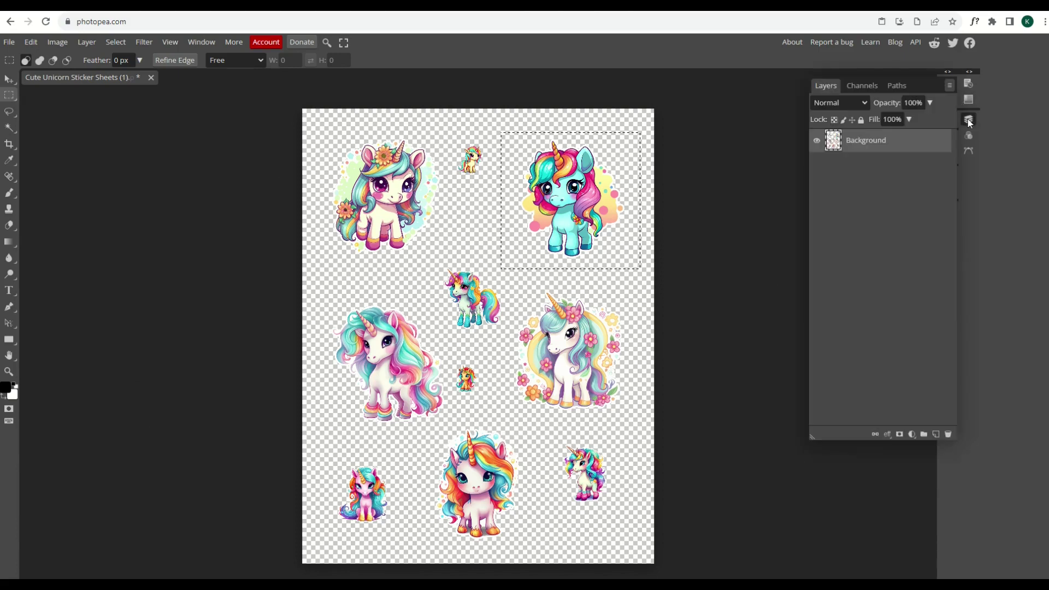
{"action": "left_click", "coordinate": [937, 434]}
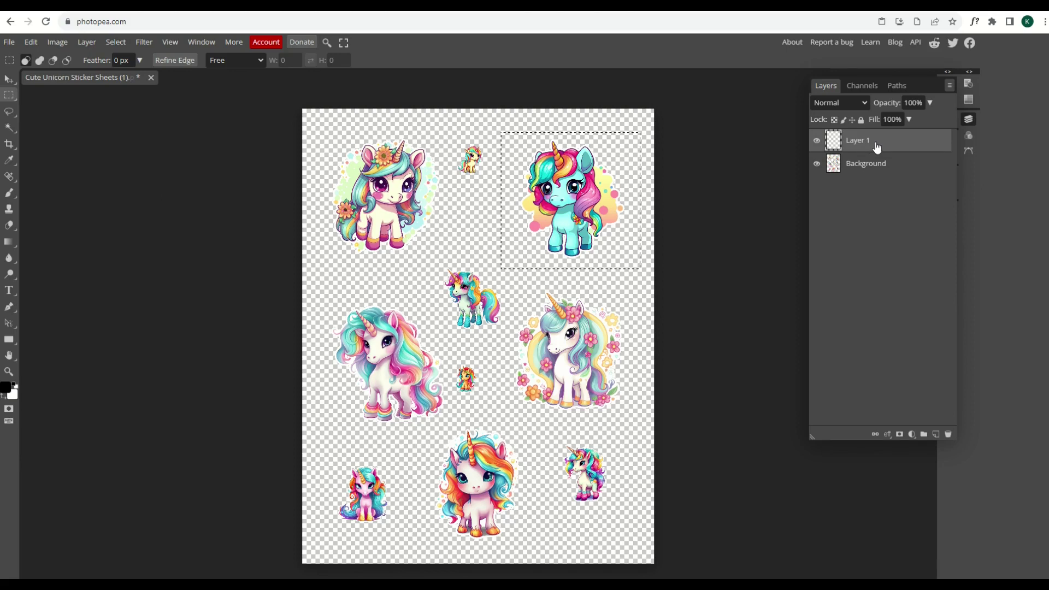
{"action": "left_click", "coordinate": [31, 43]}
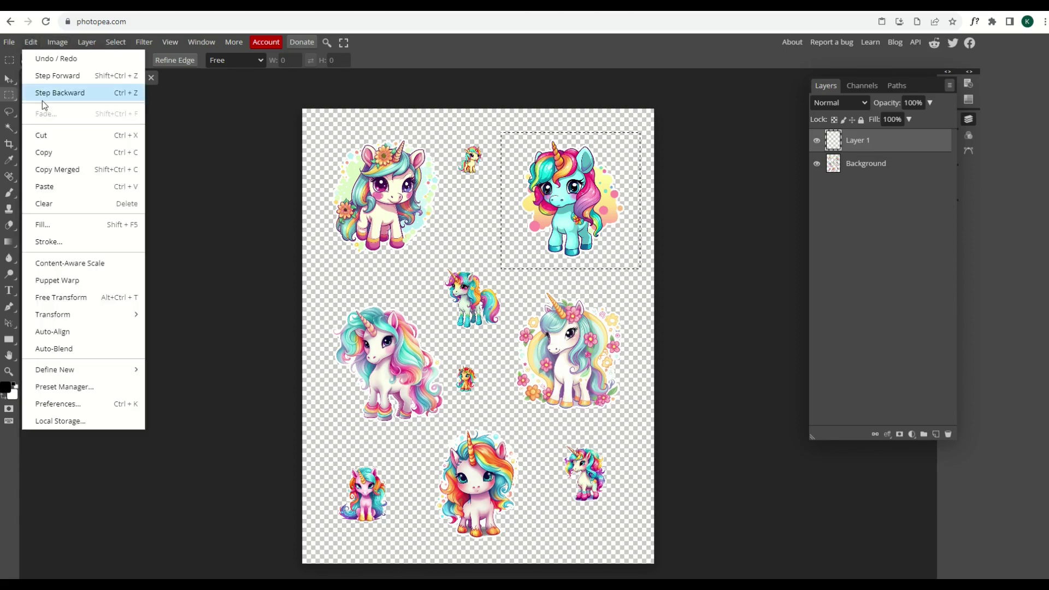
{"action": "left_click", "coordinate": [55, 185]}
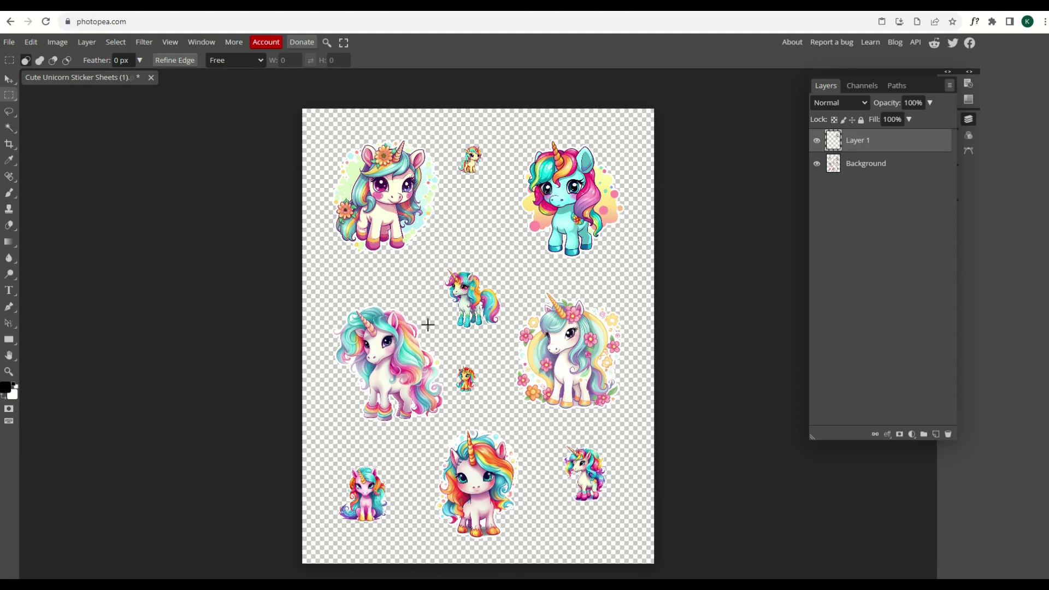
Step: Move the pasted unicorn down-left over the first one and enlarge it to about double size
{"action": "left_click", "coordinate": [9, 83]}
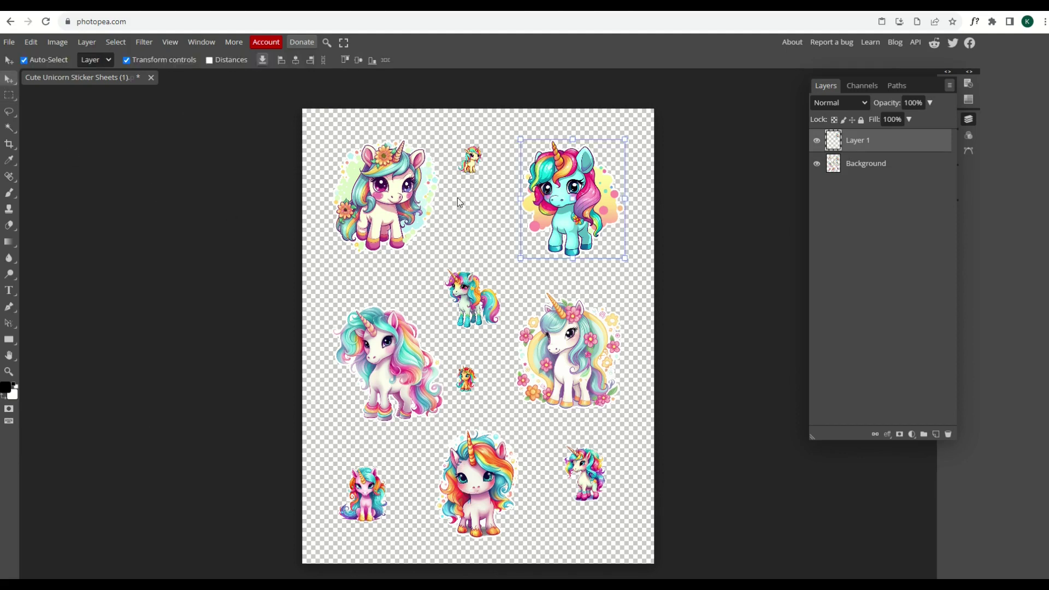
{"action": "left_click_drag", "start_coordinate": [563, 198], "coordinate": [438, 246]}
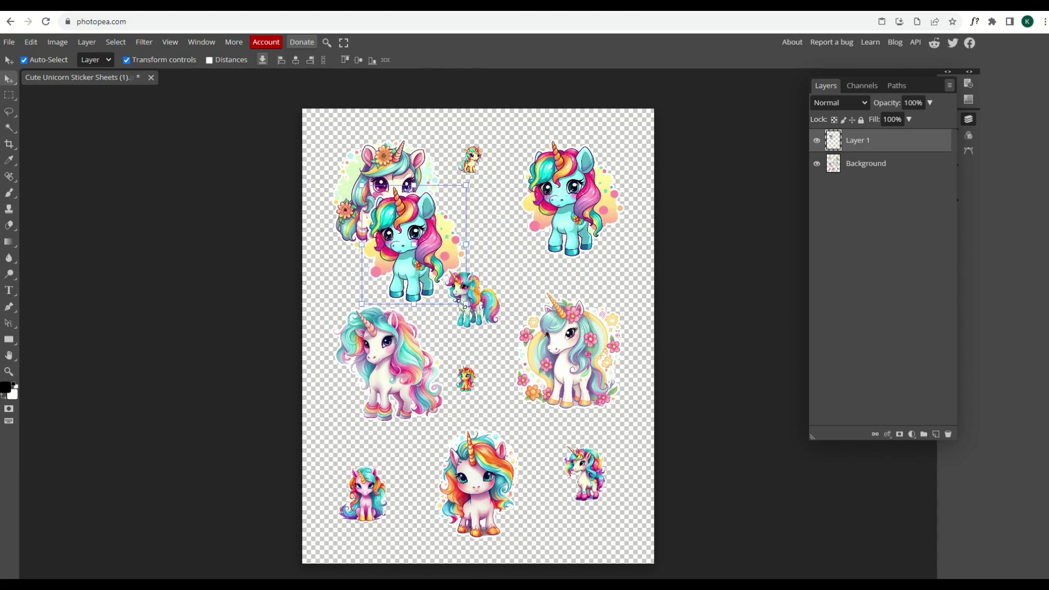
{"action": "left_click_drag", "start_coordinate": [464, 304], "coordinate": [443, 316]}
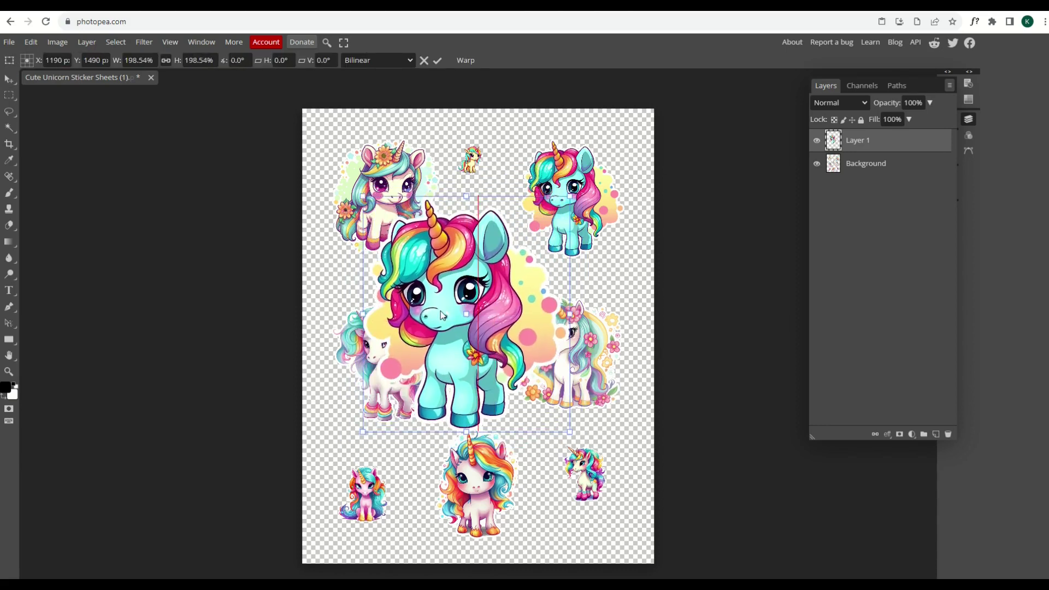
{"action": "left_click", "coordinate": [857, 142]}
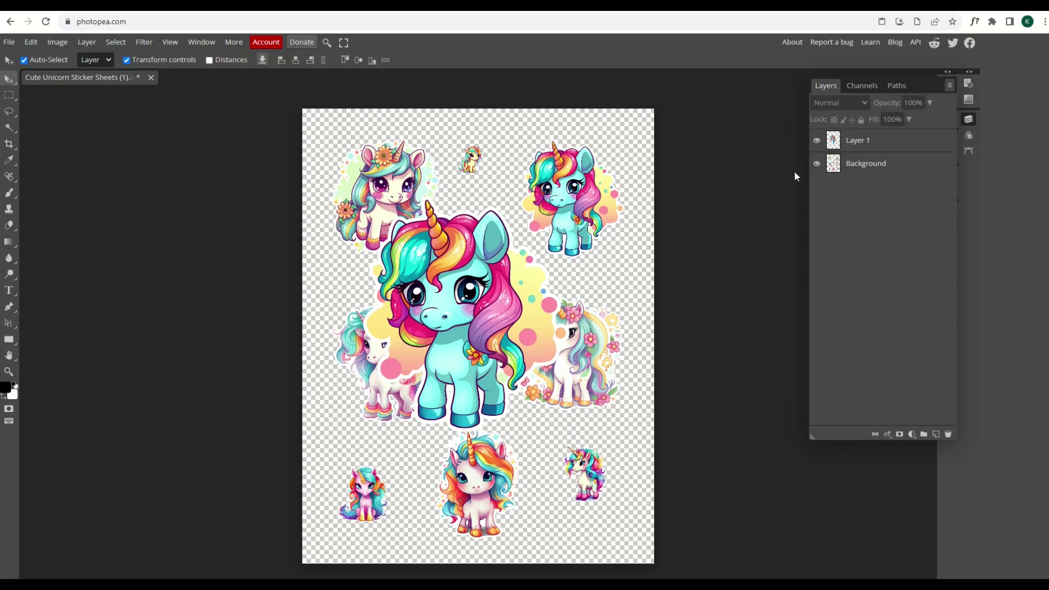
Step: Rename Layer 1 to 'Unicorn' and delete the Background layer
{"action": "double_click", "coordinate": [857, 141]}
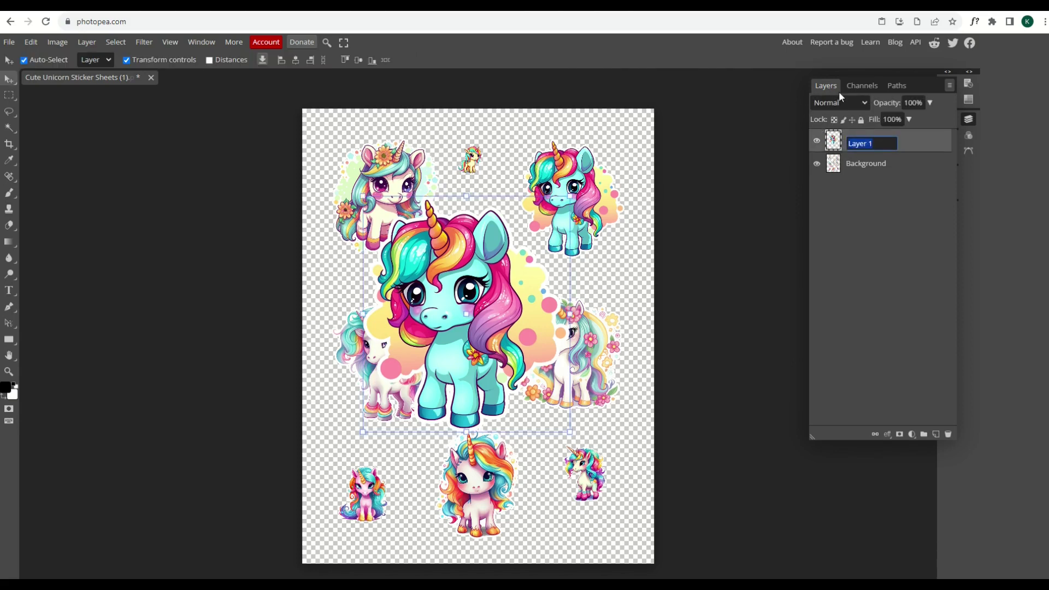
{"action": "type", "text": "Unicorn"}
{"action": "key", "text": "Return"}
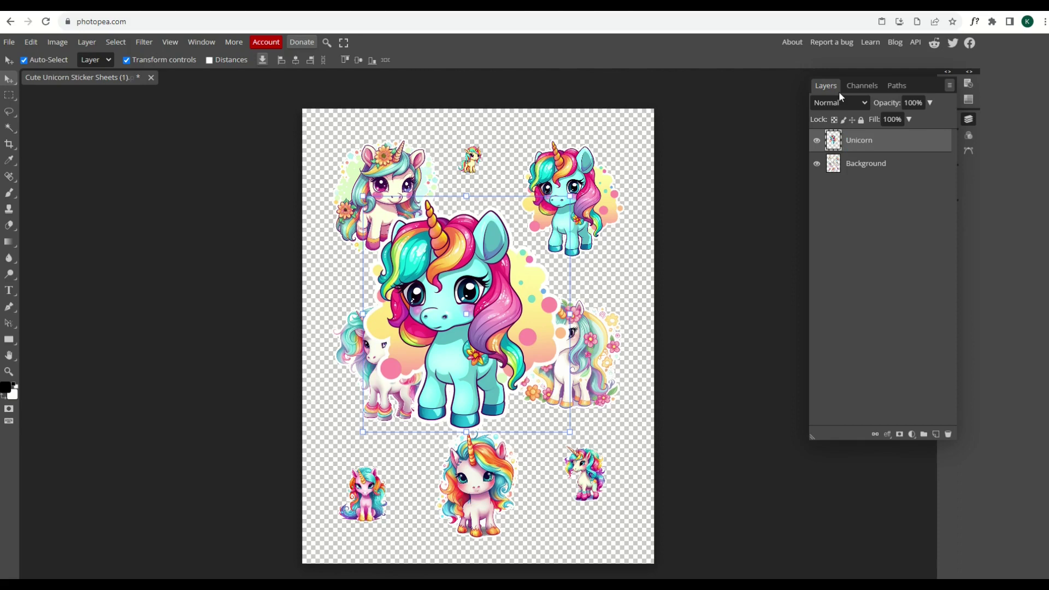
{"action": "left_click", "coordinate": [873, 164]}
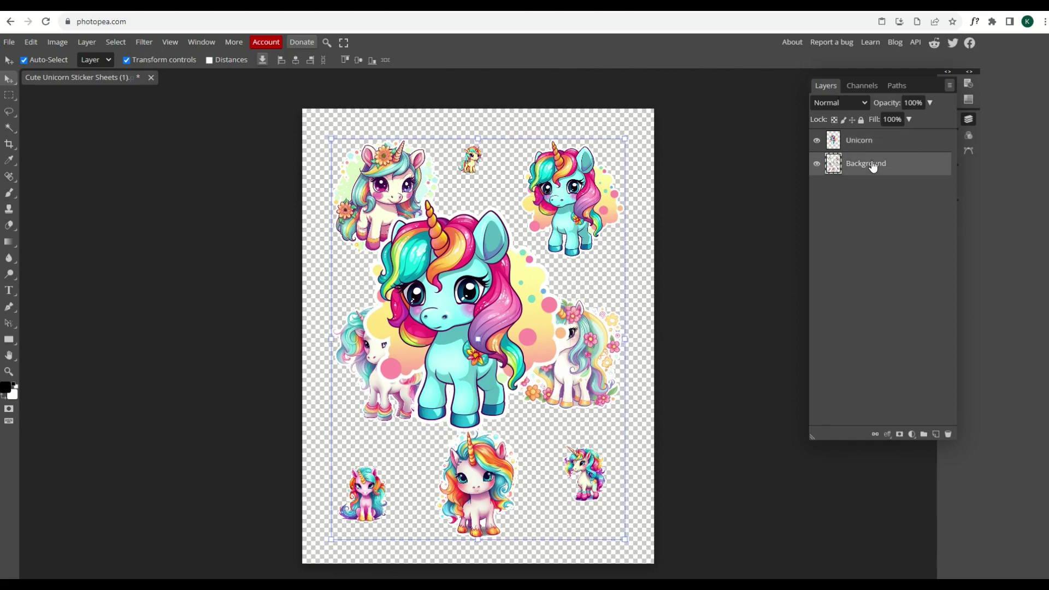
{"action": "right_click", "coordinate": [871, 164]}
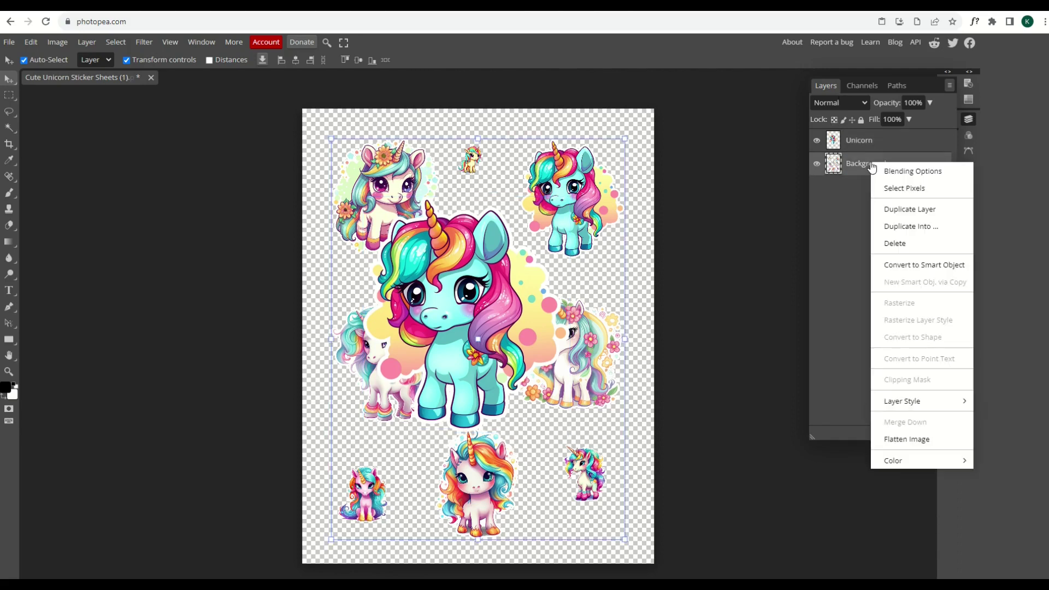
{"action": "left_click", "coordinate": [897, 244]}
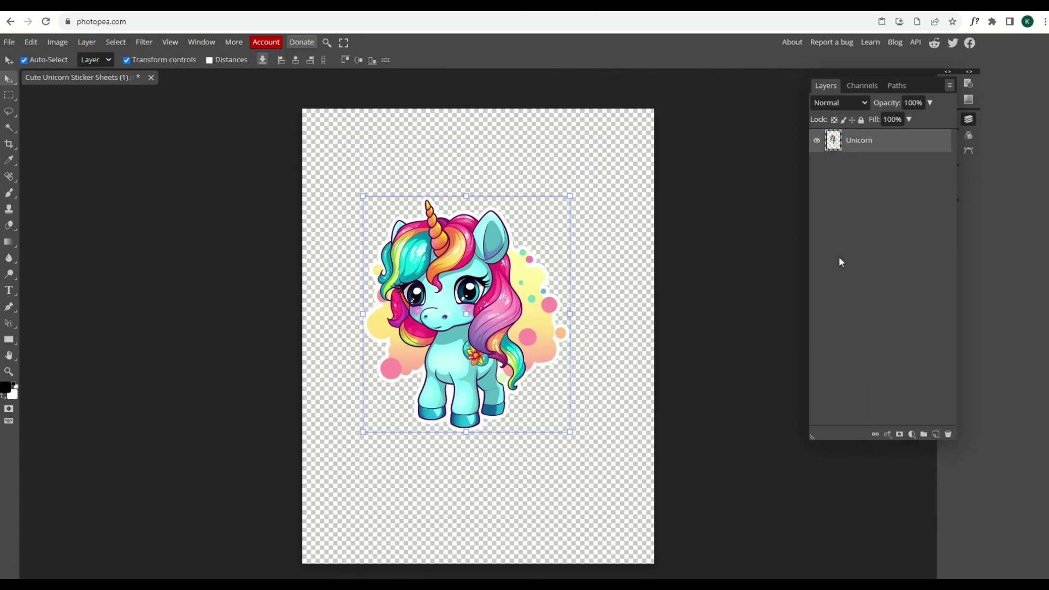
Step: Enlarge the unicorn to about 154% and centre it on the sheet
{"action": "left_click_drag", "start_coordinate": [458, 264], "coordinate": [413, 201]}
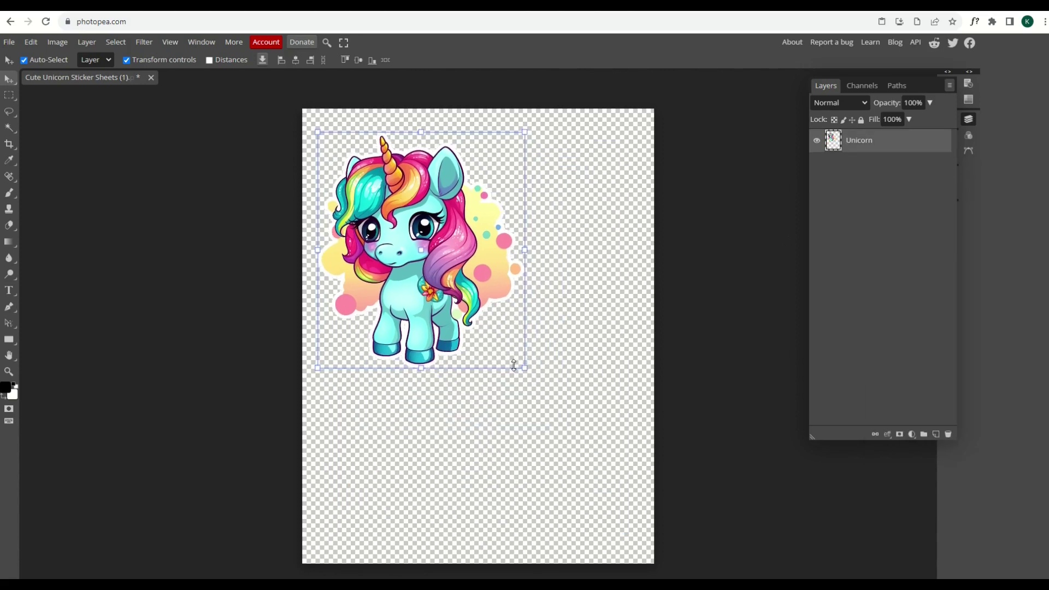
{"action": "left_click_drag", "start_coordinate": [523, 370], "coordinate": [639, 545]}
{"action": "left_click_drag", "start_coordinate": [460, 375], "coordinate": [467, 371]}
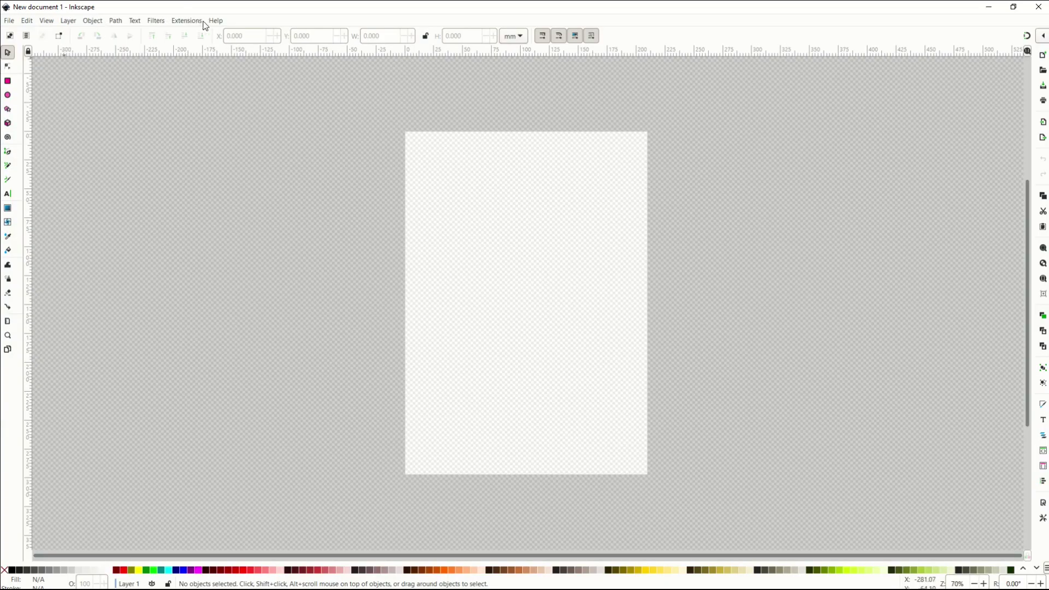
Step: Check the Inkscape version in the About window, then close it
{"action": "left_click", "coordinate": [216, 21]}
{"action": "left_click", "coordinate": [257, 214]}
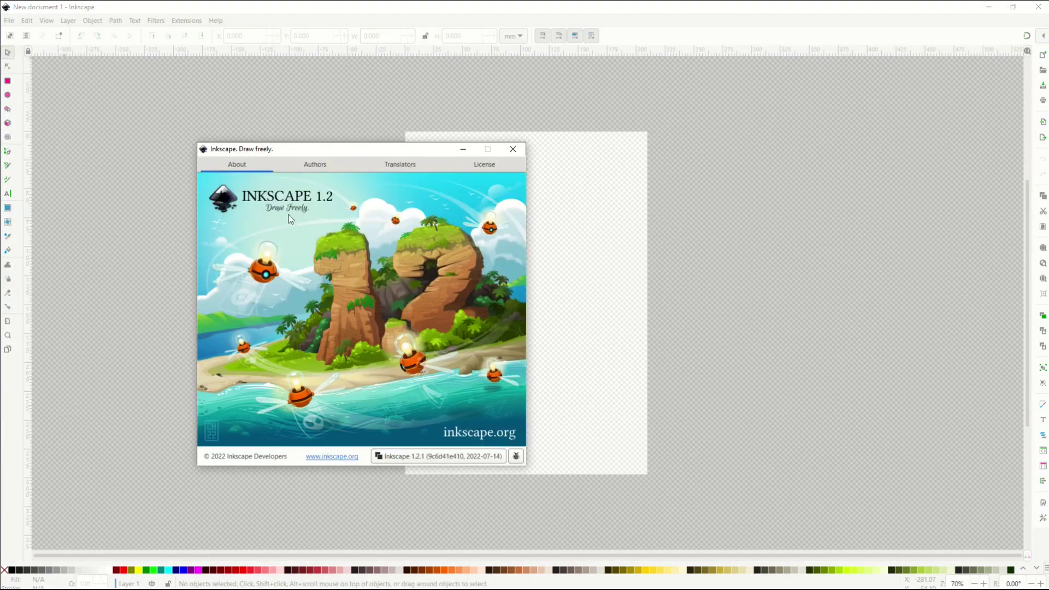
{"action": "left_click", "coordinate": [513, 149]}
Step: Open the SVGGhostCatSet4.svg ghost cat sheet
{"action": "left_click", "coordinate": [10, 21]}
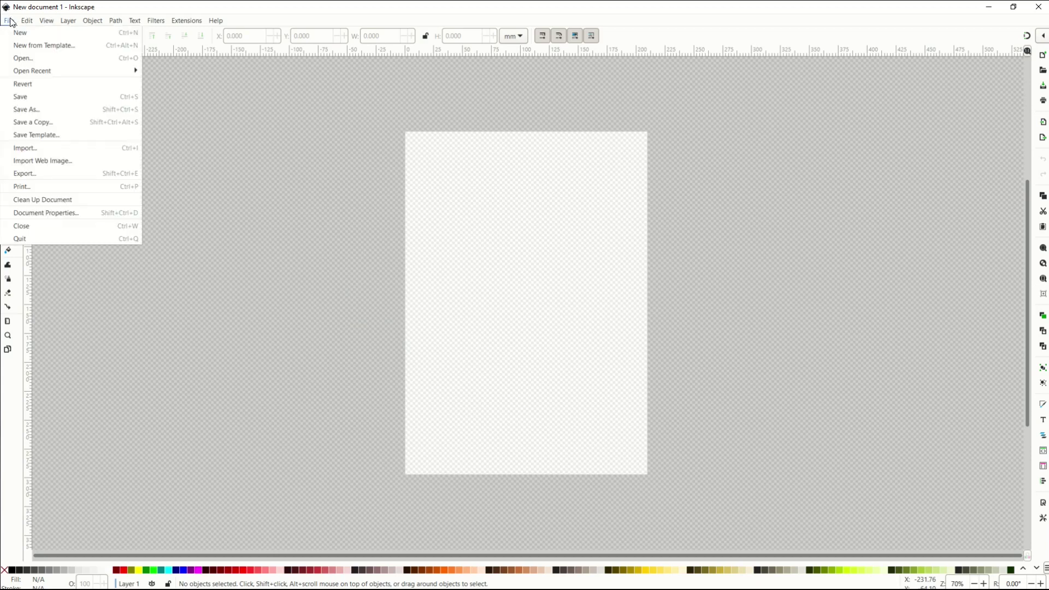
{"action": "left_click", "coordinate": [23, 58]}
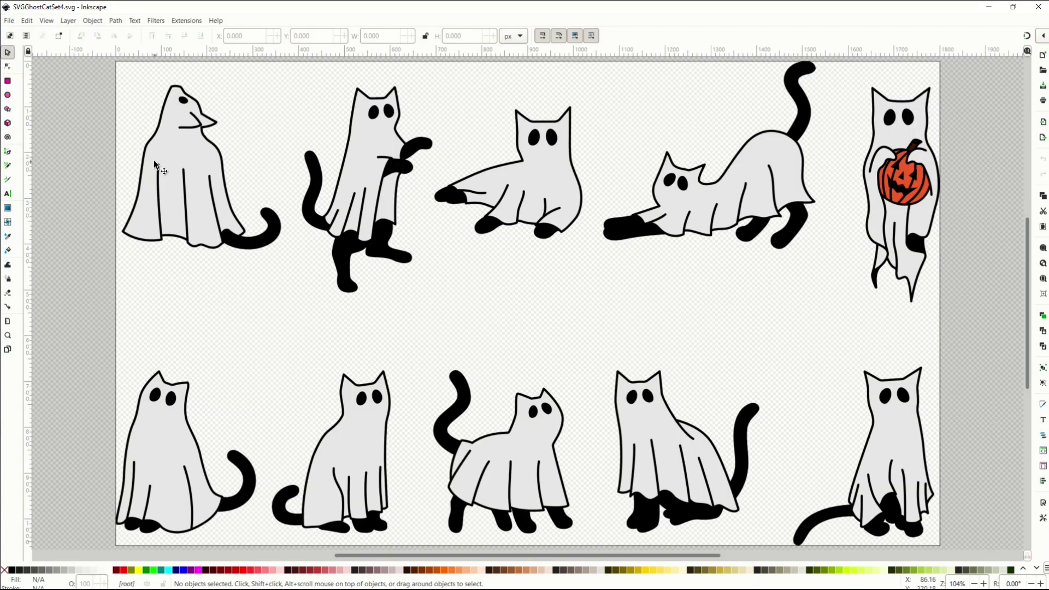
{"action": "left_click_drag", "start_coordinate": [163, 154], "coordinate": [171, 154]}
{"action": "left_click", "coordinate": [130, 169]}
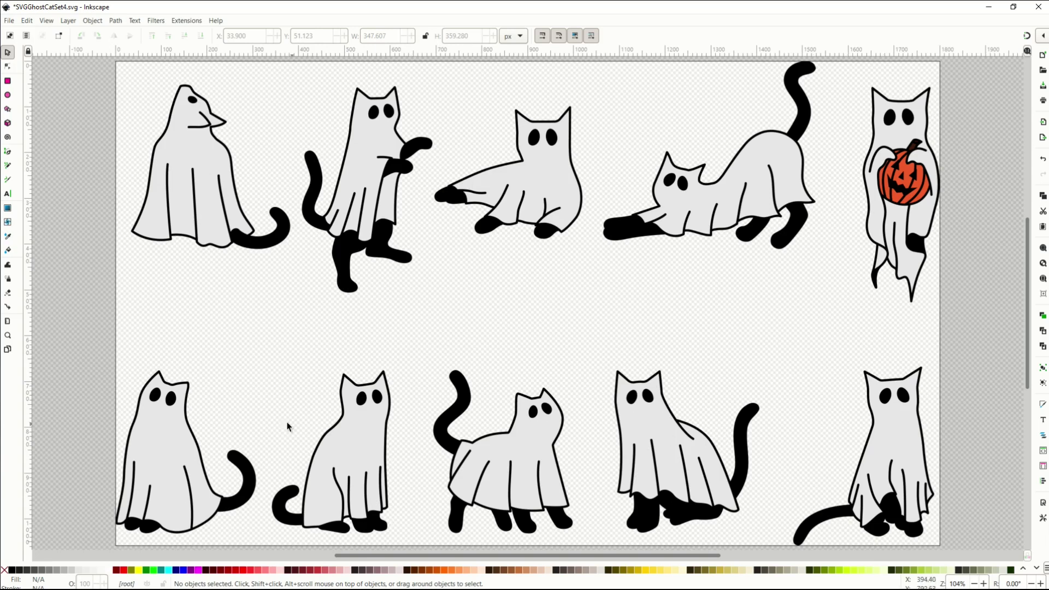
Step: Select each ghost cat in both rows to confirm each is a separate group
{"action": "left_click", "coordinate": [221, 180]}
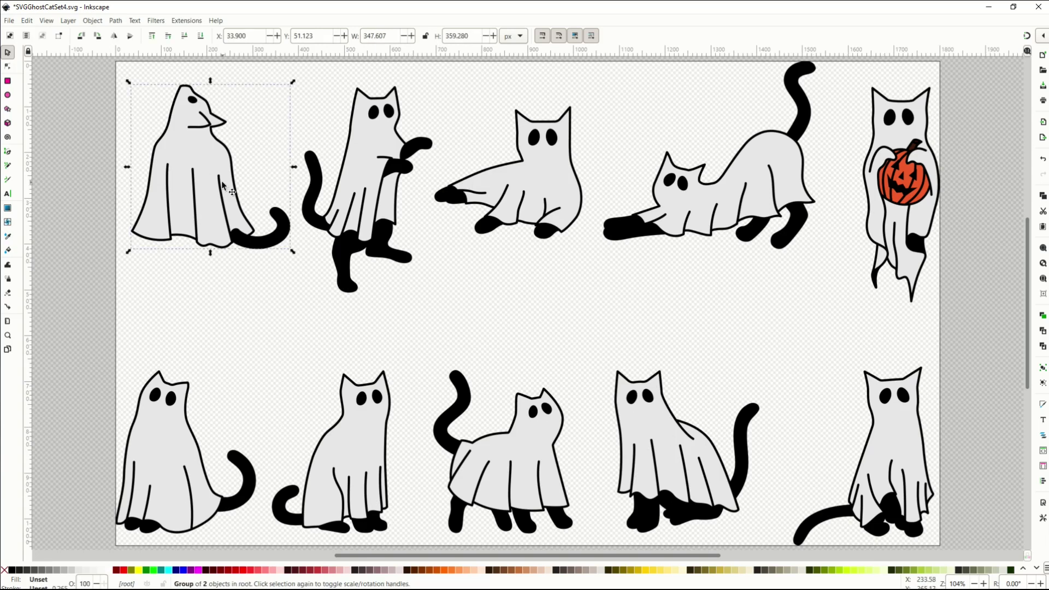
{"action": "left_click", "coordinate": [360, 177]}
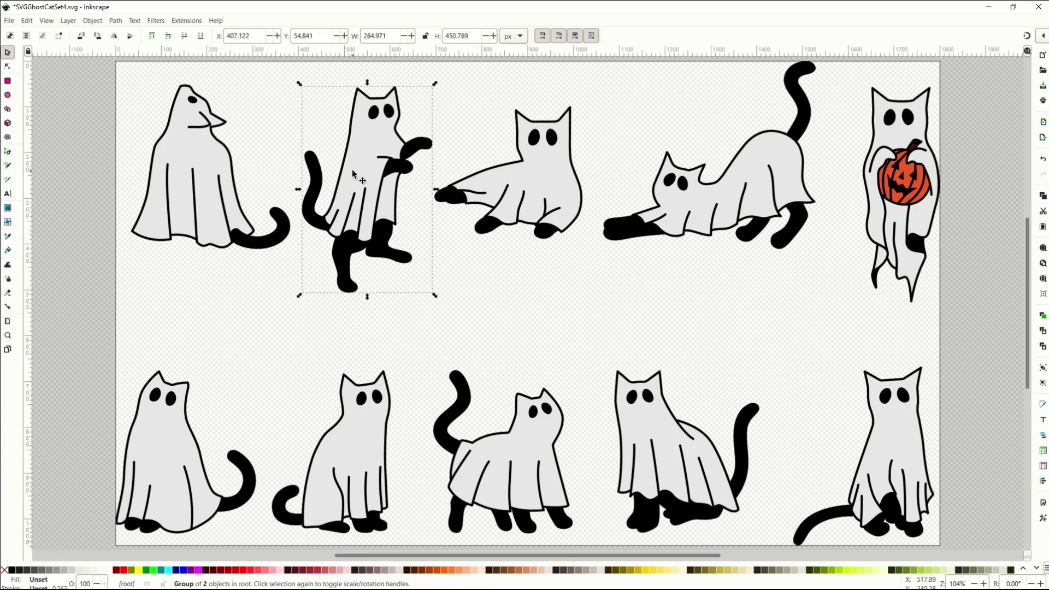
{"action": "left_click", "coordinate": [524, 188]}
{"action": "left_click", "coordinate": [703, 187]}
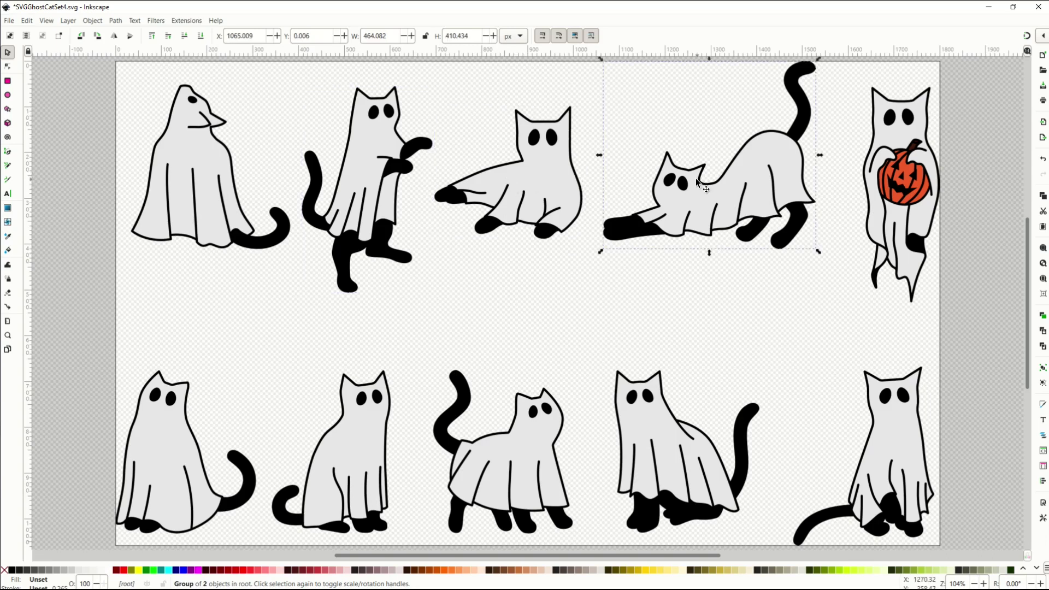
{"action": "left_click", "coordinate": [881, 210]}
{"action": "left_click", "coordinate": [888, 415]}
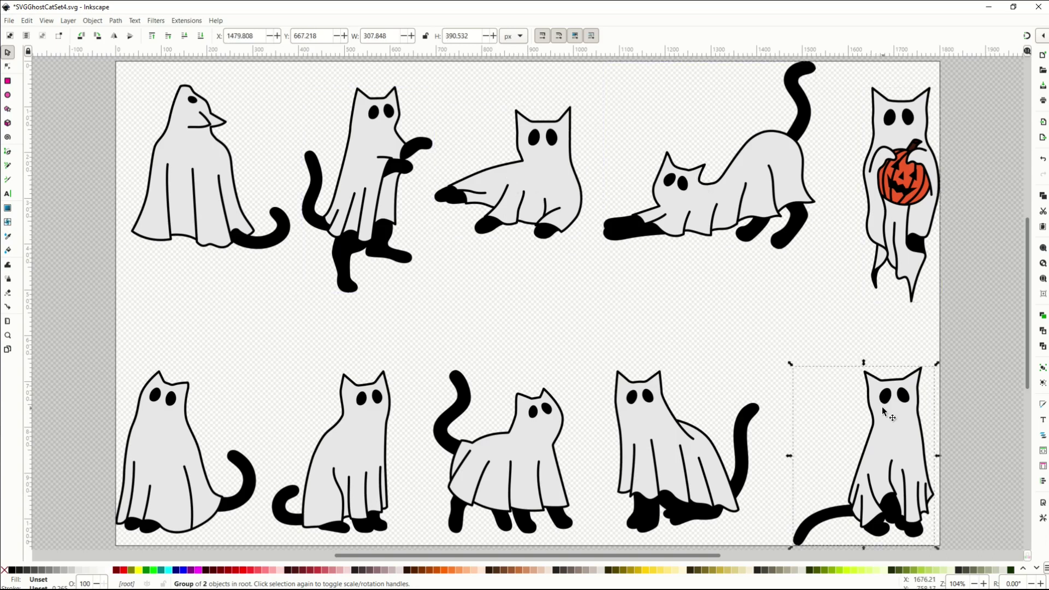
{"action": "left_click", "coordinate": [663, 418]}
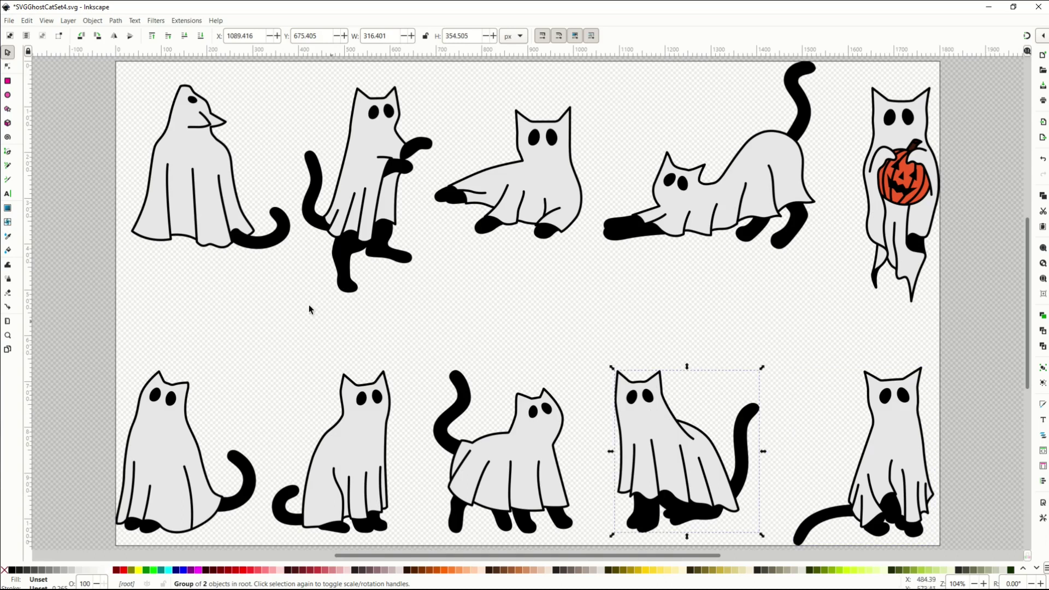
{"action": "left_click", "coordinate": [186, 198]}
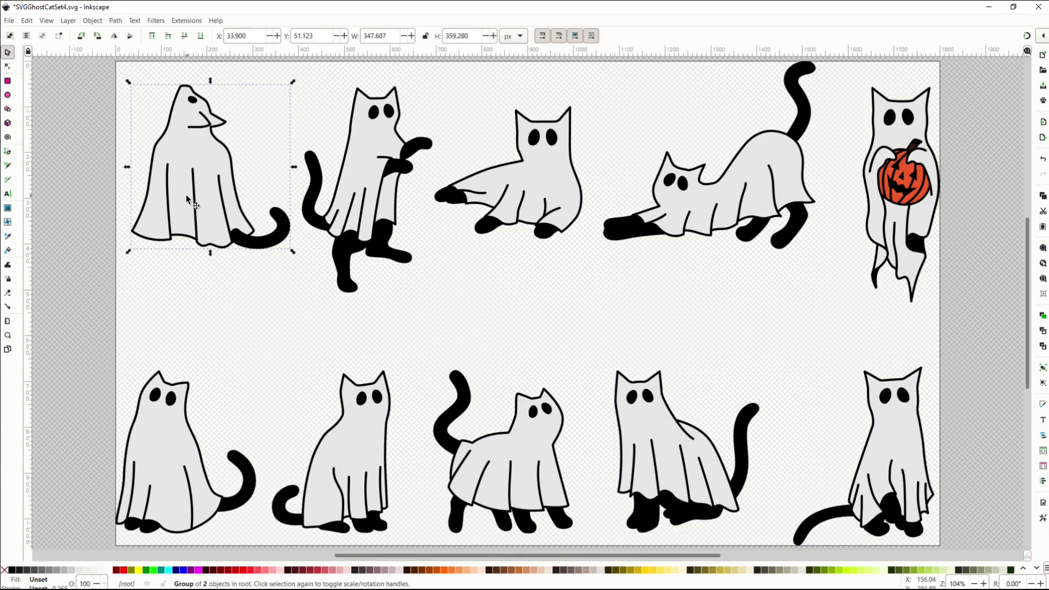
Step: Delete the top-row cats: top-left, standing, lying and stretching
{"action": "key", "text": "Delete"}
{"action": "left_click", "coordinate": [358, 202]}
{"action": "key", "text": "Delete"}
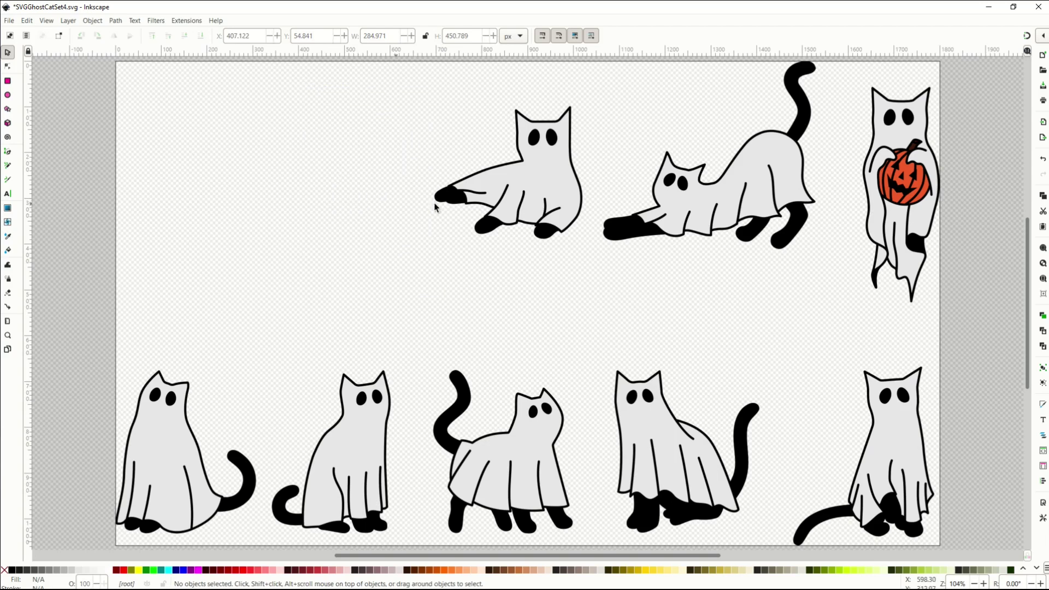
{"action": "left_click", "coordinate": [524, 205]}
{"action": "key", "text": "Delete"}
{"action": "left_click", "coordinate": [687, 206]}
{"action": "key", "text": "Delete"}
Step: Delete all five cats in the bottom row
{"action": "left_click", "coordinate": [870, 451]}
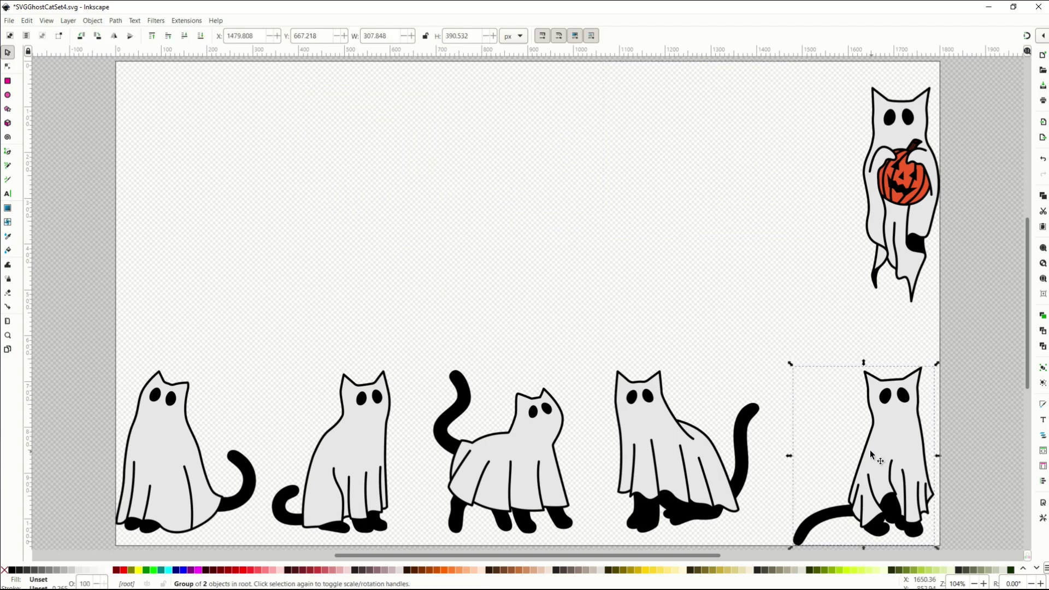
{"action": "key", "text": "Delete"}
{"action": "left_click", "coordinate": [710, 446]}
{"action": "key", "text": "Delete"}
{"action": "left_click", "coordinate": [536, 449]}
{"action": "key", "text": "Delete"}
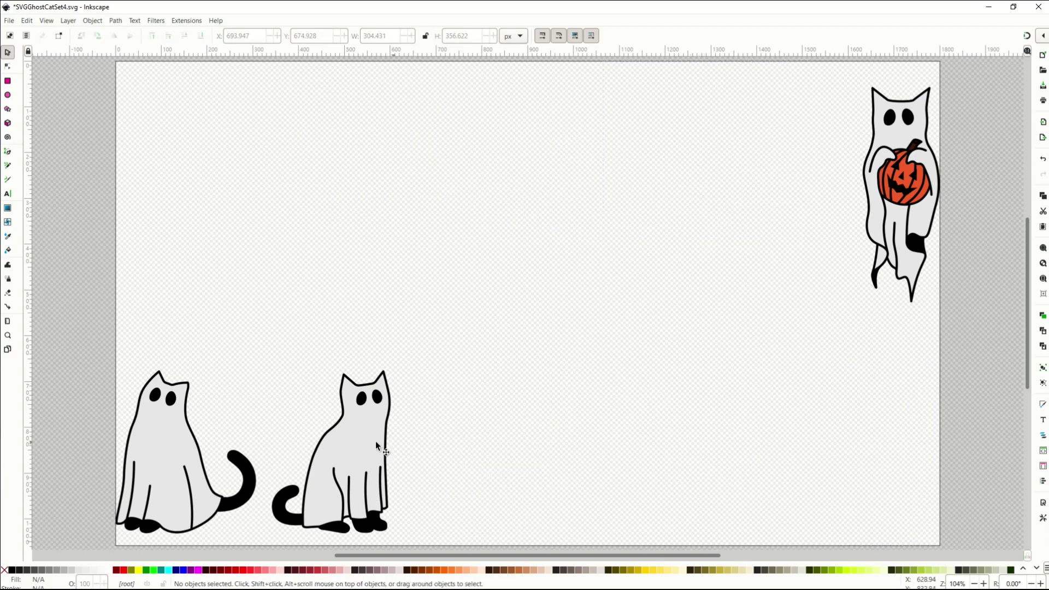
{"action": "left_click", "coordinate": [376, 441]}
{"action": "key", "text": "Delete"}
{"action": "left_click", "coordinate": [163, 449]}
{"action": "key", "text": "Delete"}
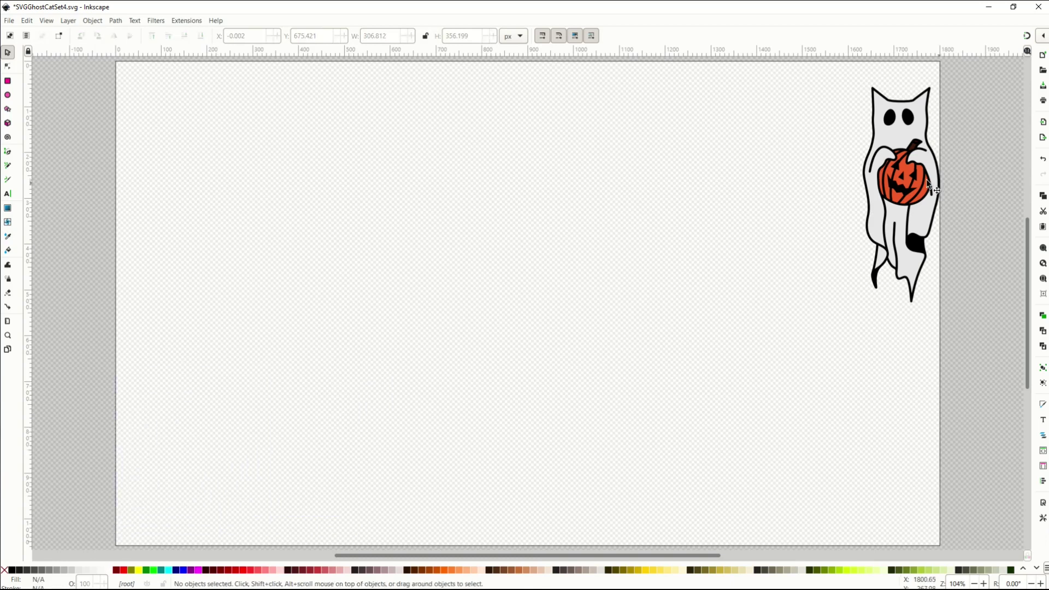
Step: Move the pumpkin ghost to the page's left, enlarge it nearly twofold, and reposition it
{"action": "left_click_drag", "start_coordinate": [928, 186], "coordinate": [343, 210]}
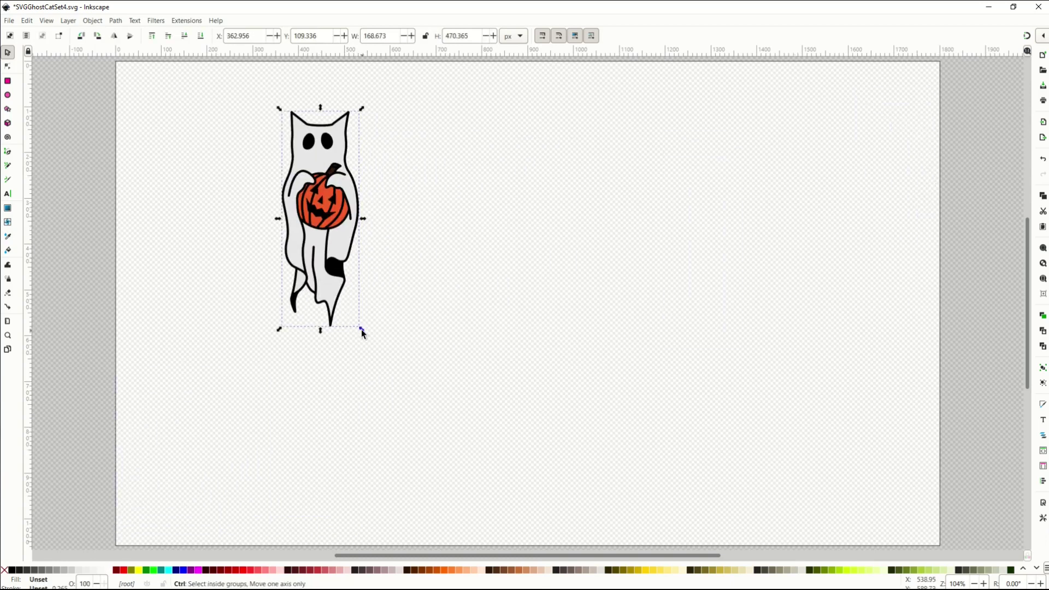
{"action": "left_click_drag", "start_coordinate": [362, 329], "coordinate": [559, 522]}
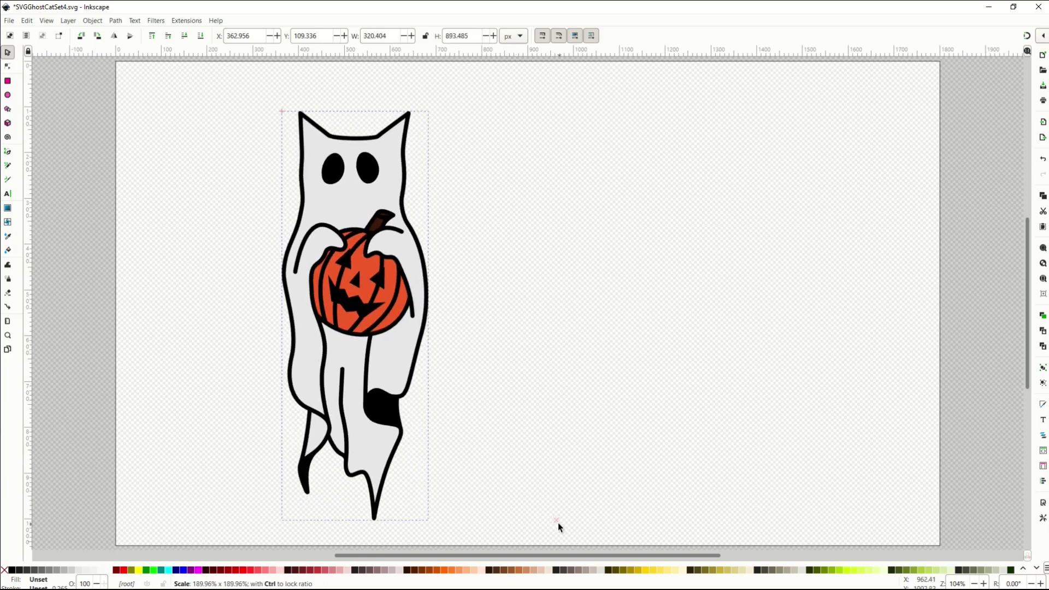
{"action": "left_click", "coordinate": [504, 391]}
{"action": "left_click_drag", "start_coordinate": [354, 307], "coordinate": [275, 288]}
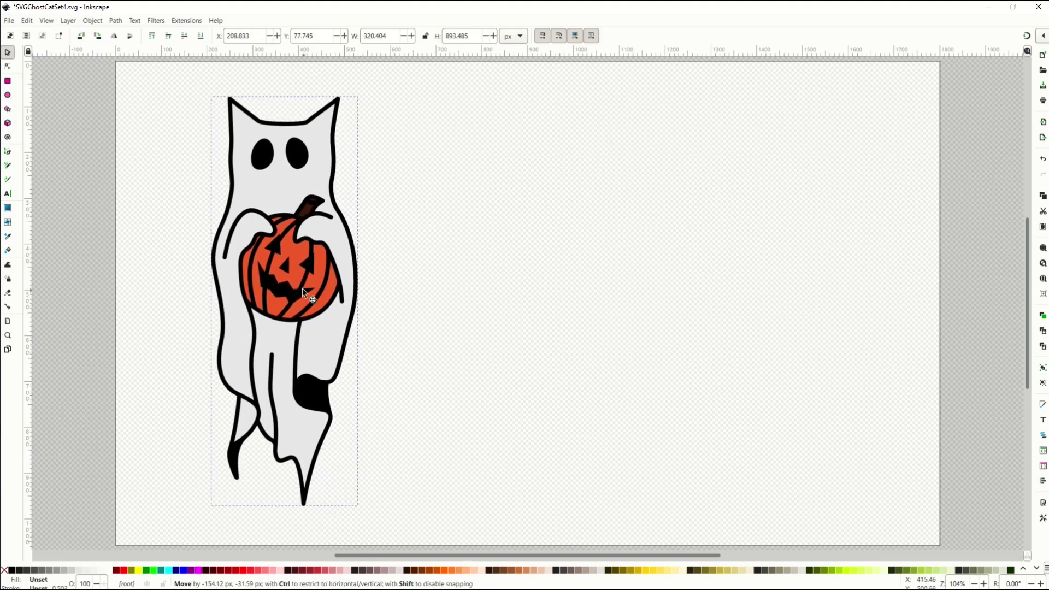
{"action": "left_click", "coordinate": [511, 309]}
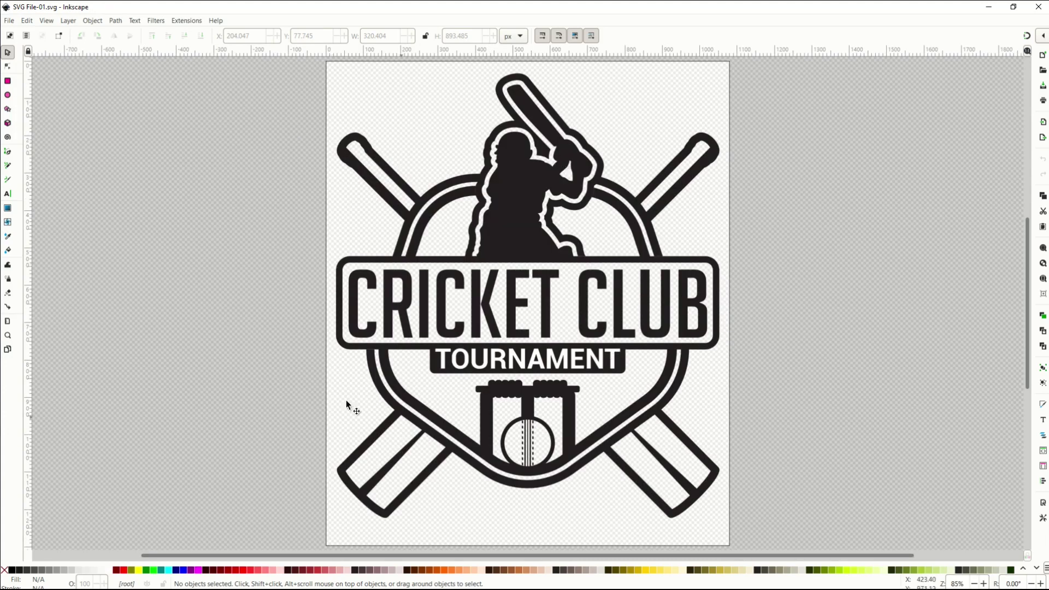
Step: Enter the Cricket Club logo group, separate batsman, title and bats, and colour the bats and heart red
{"action": "mouse_move", "coordinate": [510, 236]}
{"action": "left_mouse_down"}
{"action": "mouse_move", "coordinate": [496, 248]}
{"action": "mouse_move", "coordinate": [574, 211]}
{"action": "mouse_move", "coordinate": [683, 257]}
{"action": "mouse_move", "coordinate": [383, 251]}
{"action": "mouse_move", "coordinate": [429, 234]}
{"action": "mouse_move", "coordinate": [507, 235]}
{"action": "left_mouse_up"}
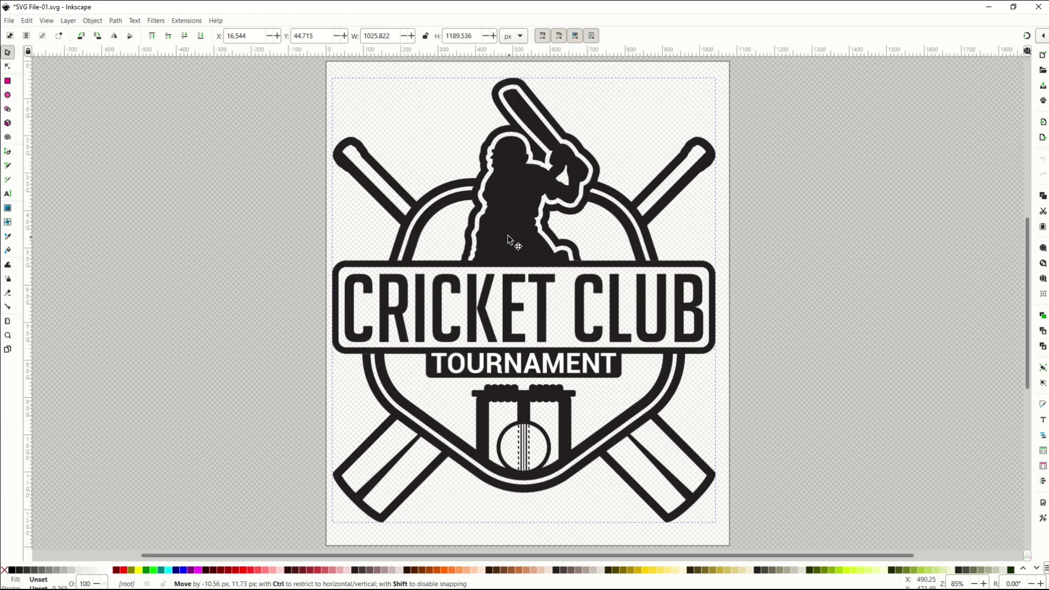
{"action": "left_click", "coordinate": [198, 231]}
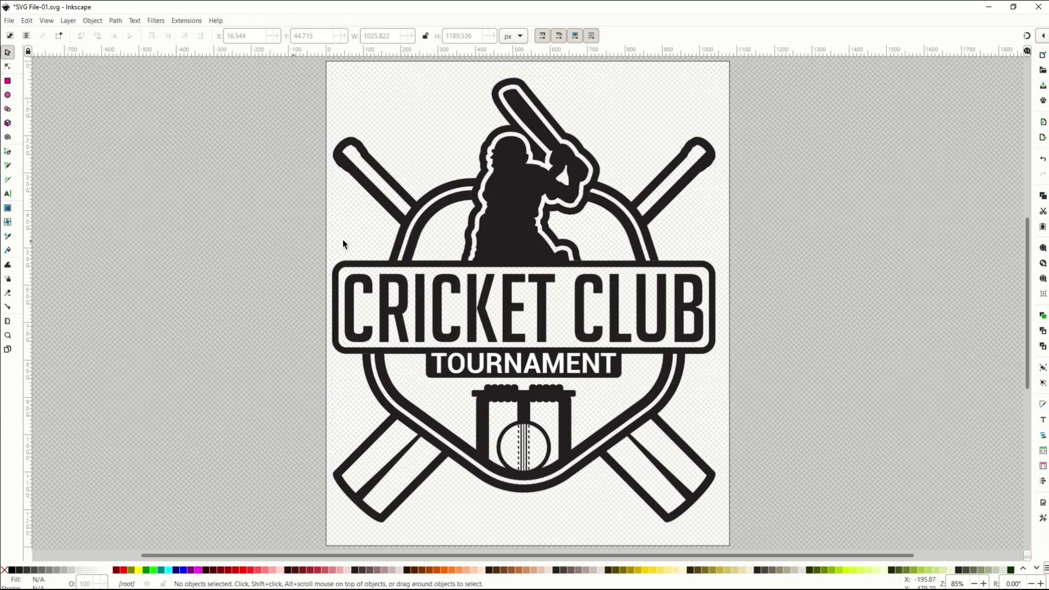
{"action": "double_click", "coordinate": [503, 231]}
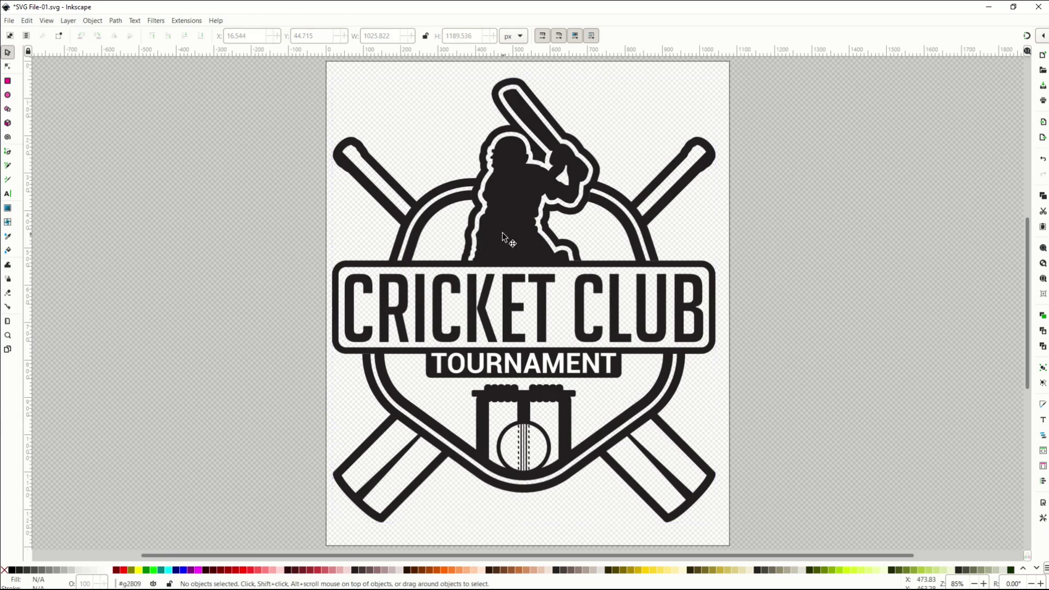
{"action": "left_click_drag", "start_coordinate": [507, 228], "coordinate": [116, 196]}
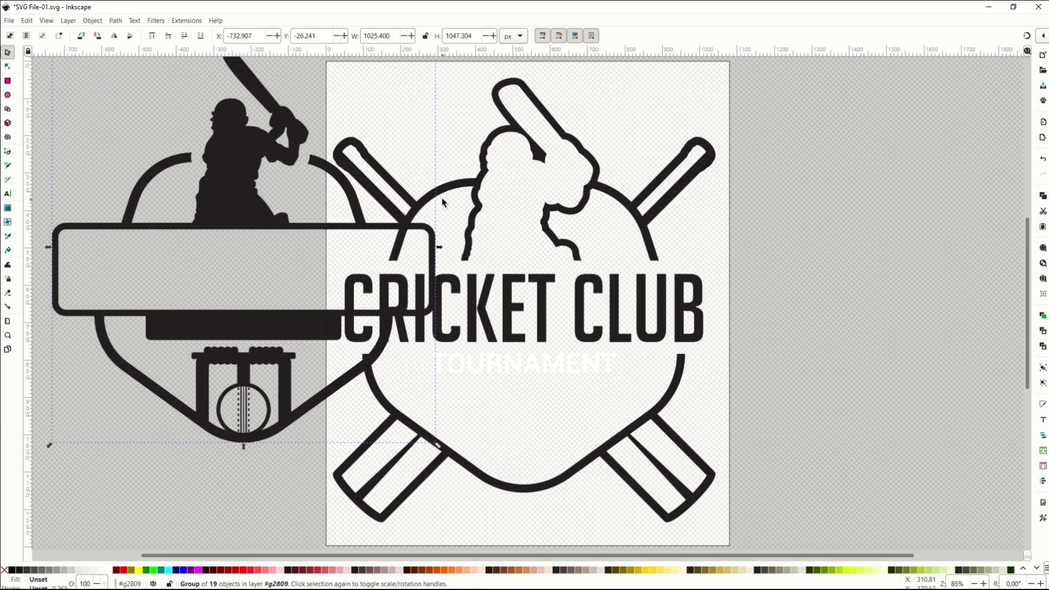
{"action": "left_click_drag", "start_coordinate": [476, 208], "coordinate": [548, 293]}
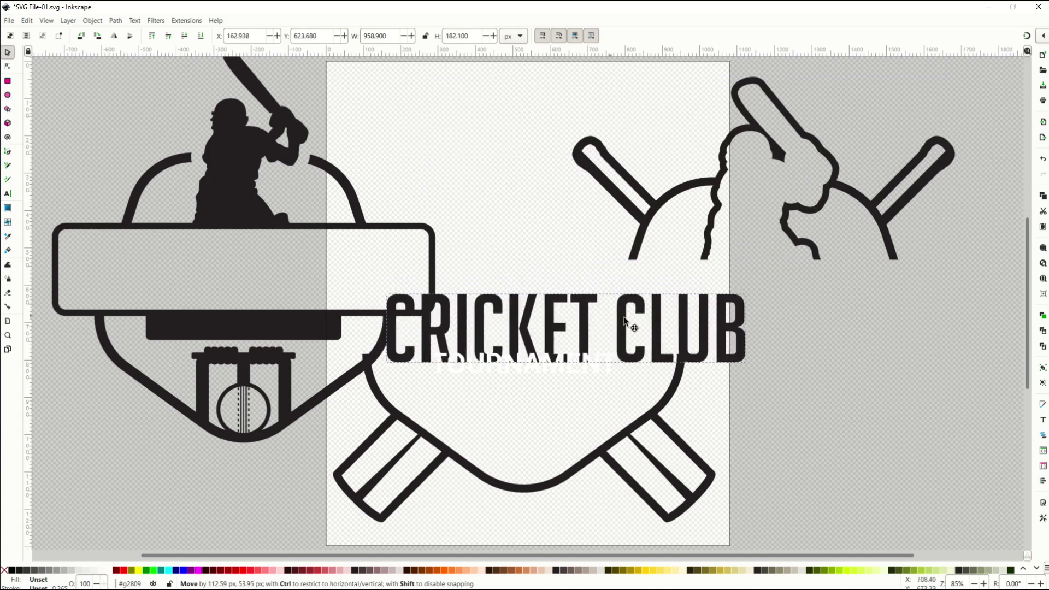
{"action": "left_click_drag", "start_coordinate": [626, 321], "coordinate": [780, 305]}
{"action": "left_click_drag", "start_coordinate": [642, 468], "coordinate": [687, 496]}
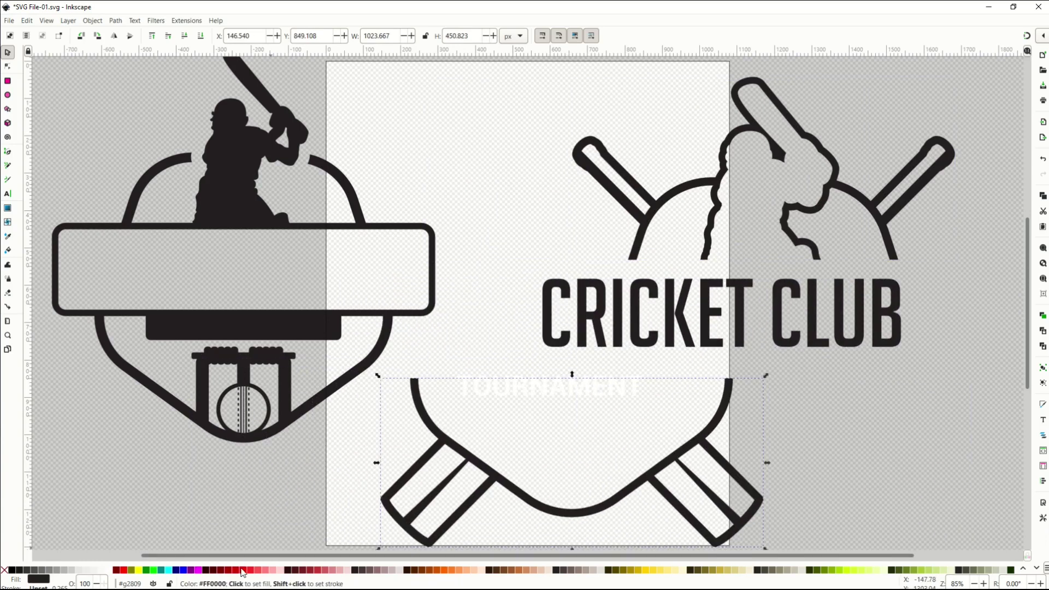
{"action": "left_click", "coordinate": [215, 571]}
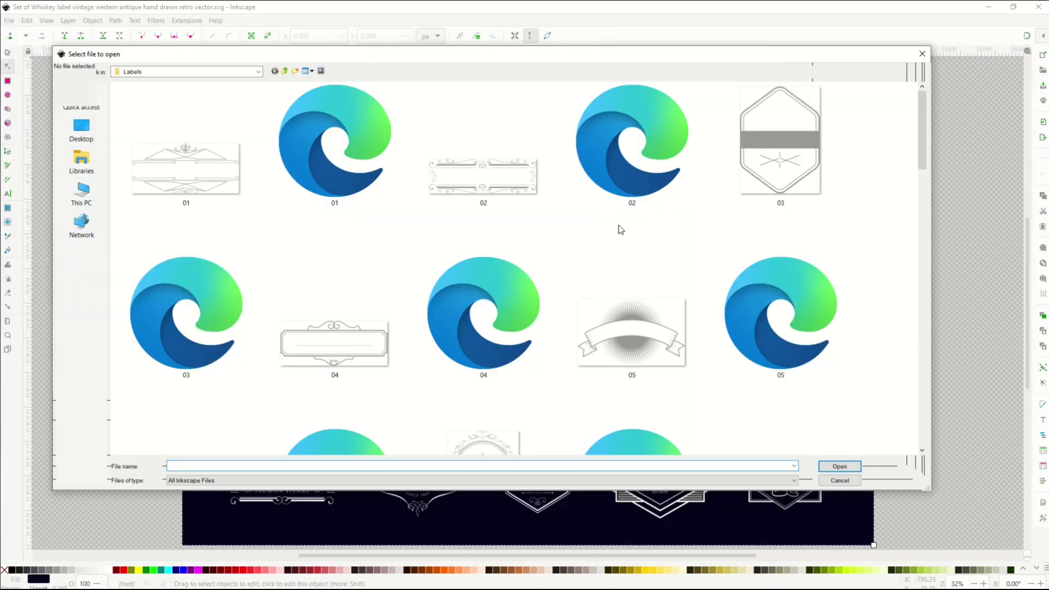
Step: Browse the Labels folder thumbnails, then close the file browser without opening anything
{"action": "left_click_drag", "start_coordinate": [469, 64], "coordinate": [555, 570]}
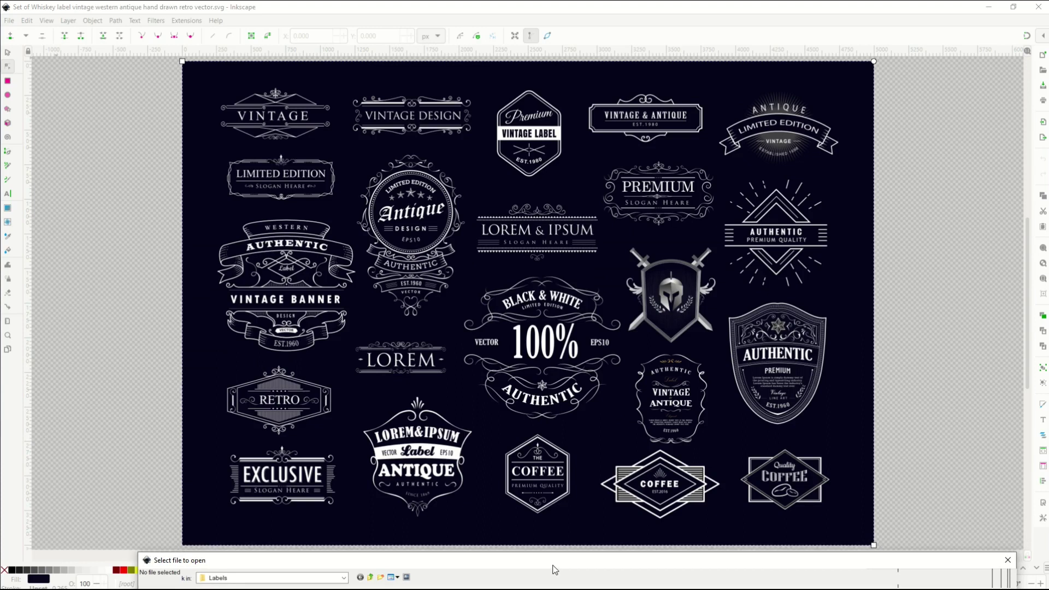
{"action": "left_click_drag", "start_coordinate": [555, 570], "coordinate": [497, 70]}
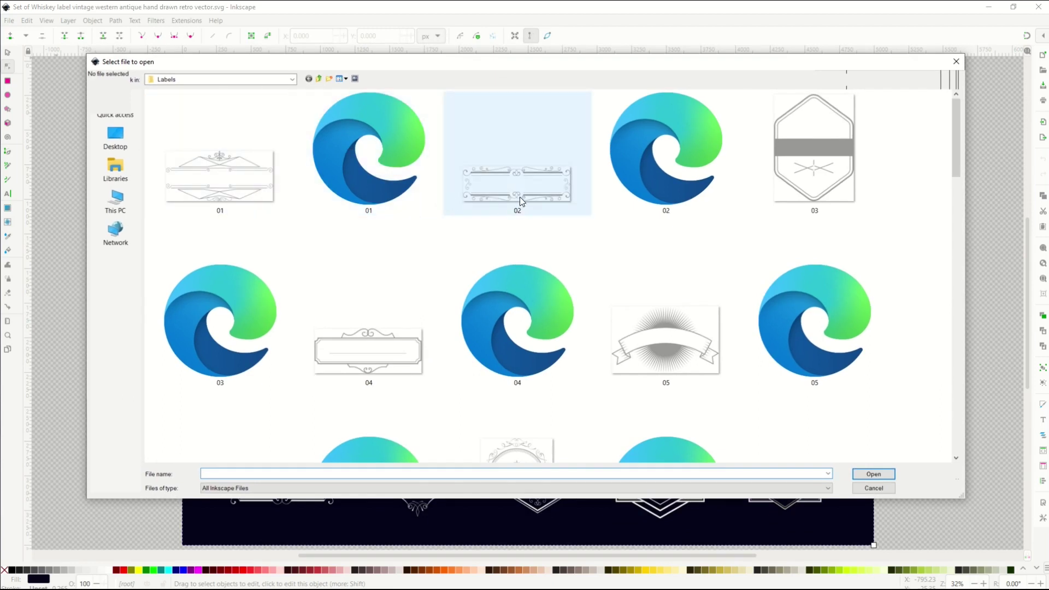
{"action": "scroll", "coordinate": [730, 212], "scroll_direction": "down", "scroll_amount": 10}
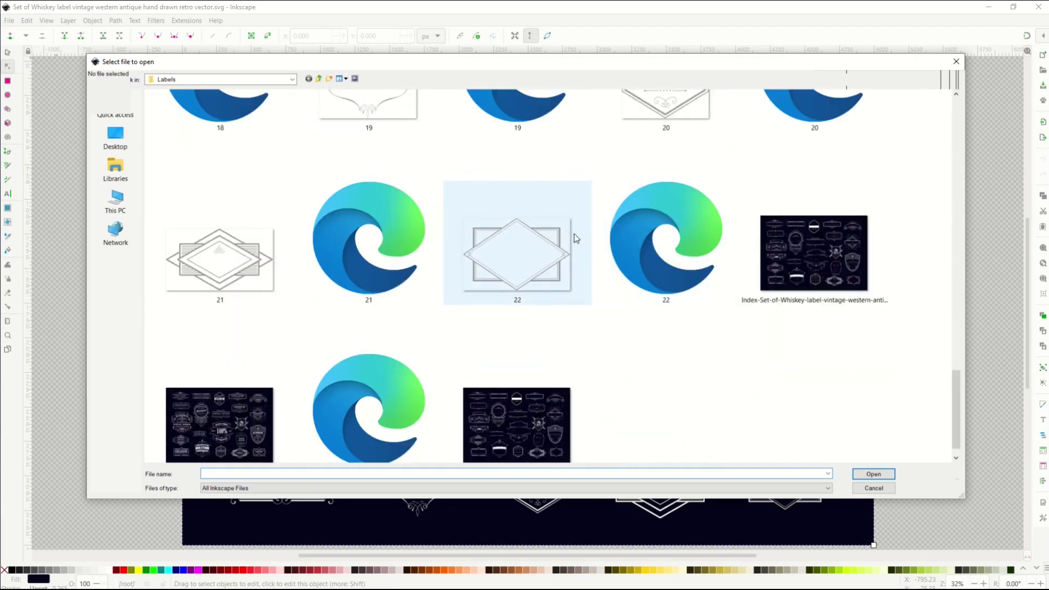
{"action": "scroll", "coordinate": [361, 254], "scroll_direction": "down", "scroll_amount": 1}
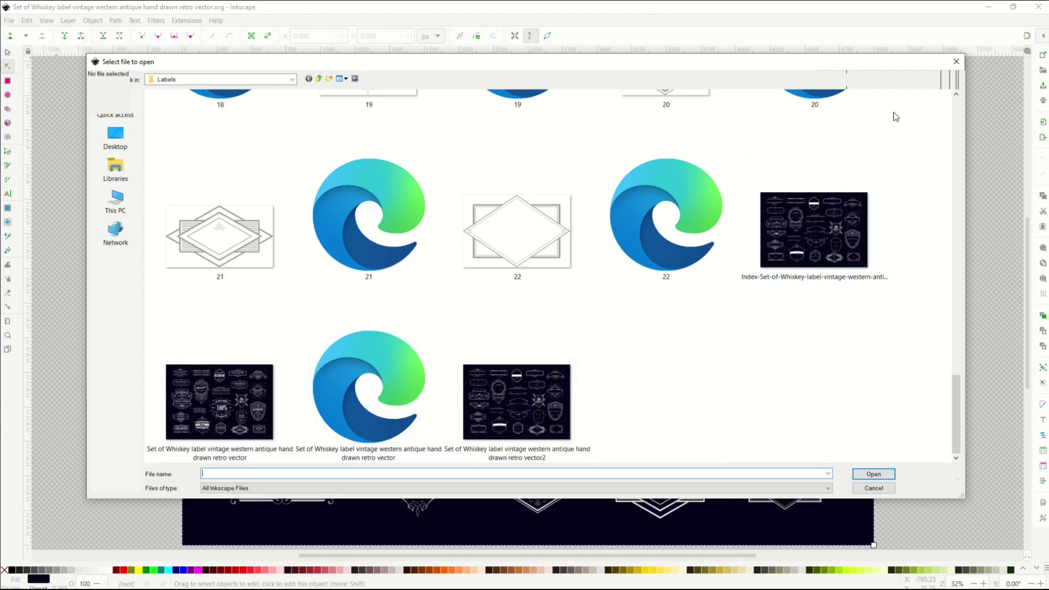
{"action": "left_click", "coordinate": [957, 62]}
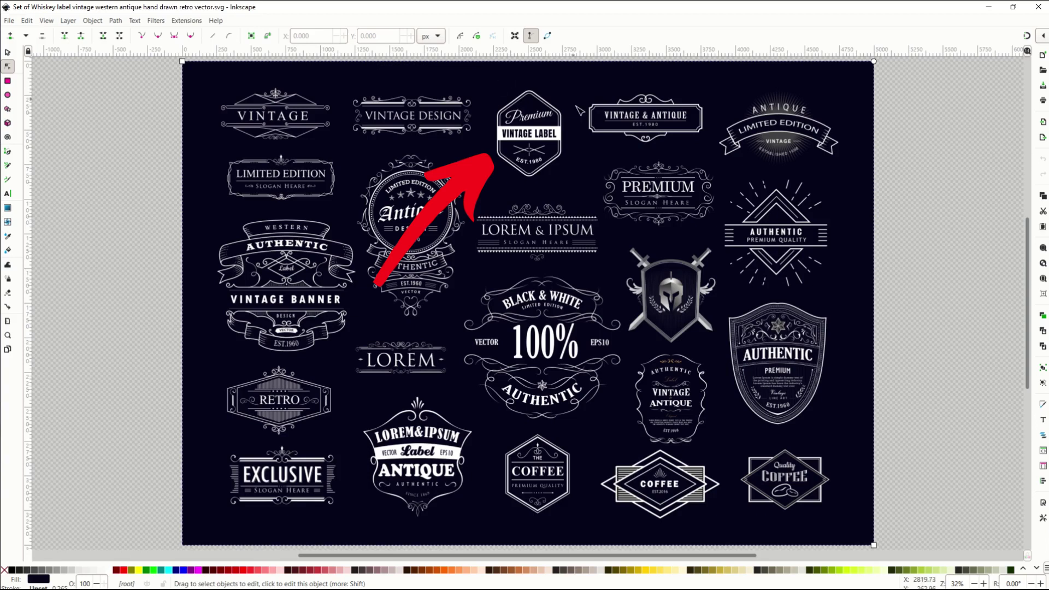
Step: Delete the Vintage Design label and the circular Antique label
{"action": "left_click", "coordinate": [9, 57]}
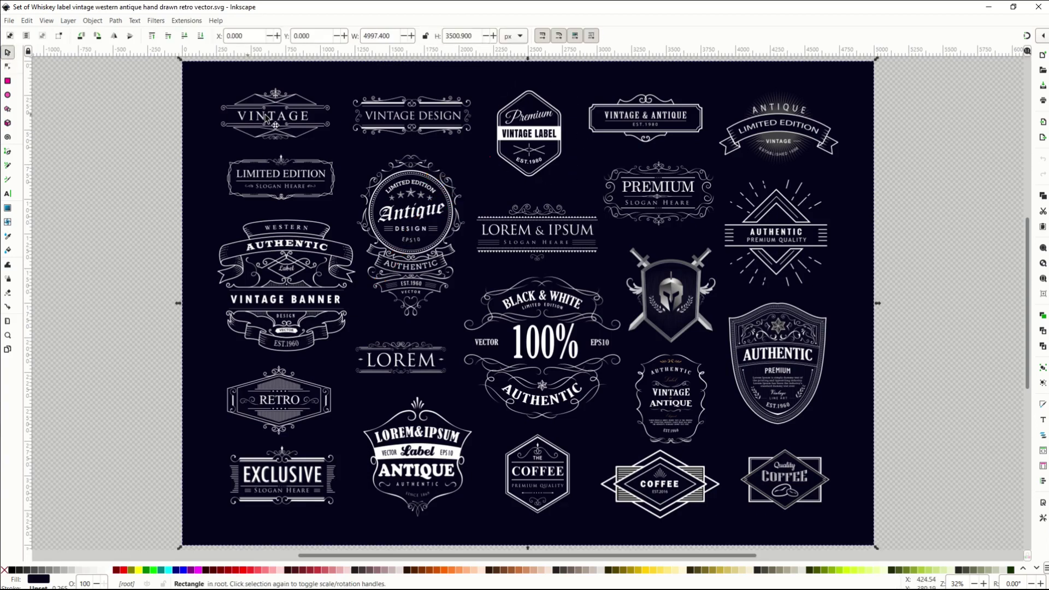
{"action": "left_click", "coordinate": [381, 126]}
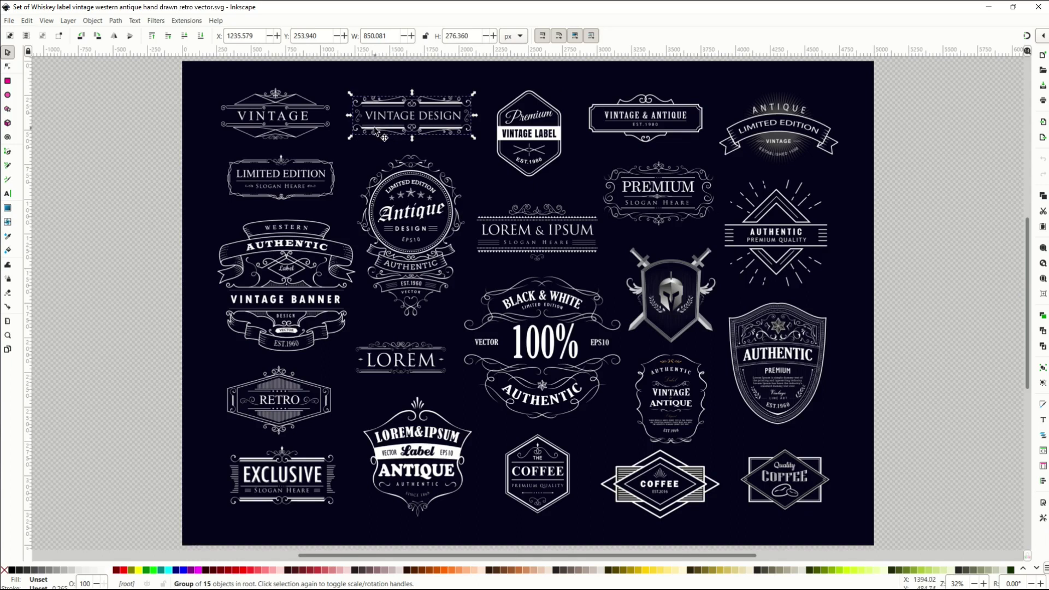
{"action": "key", "text": "Delete"}
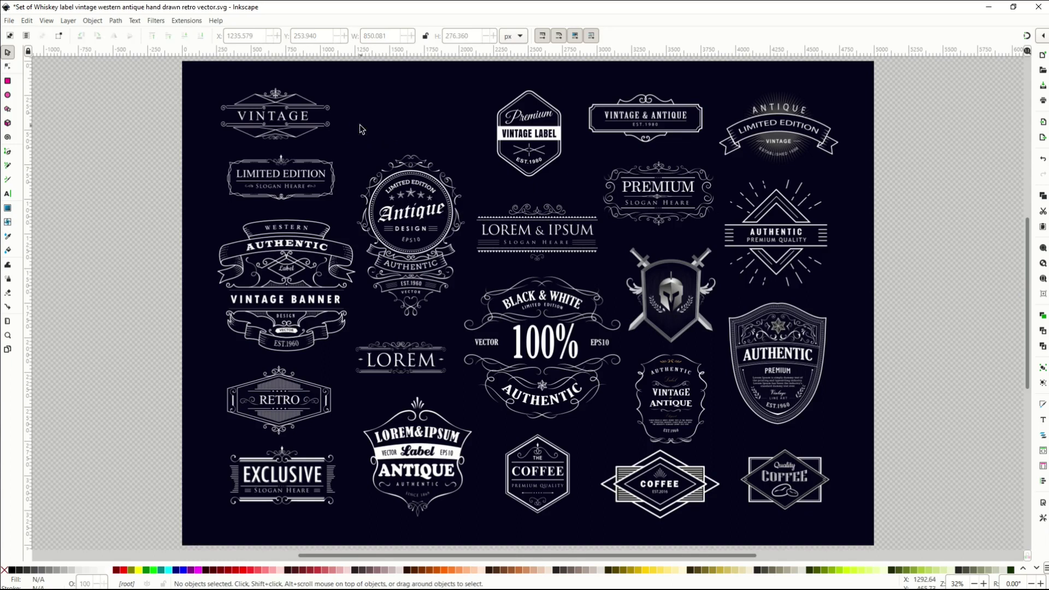
{"action": "left_click", "coordinate": [392, 195]}
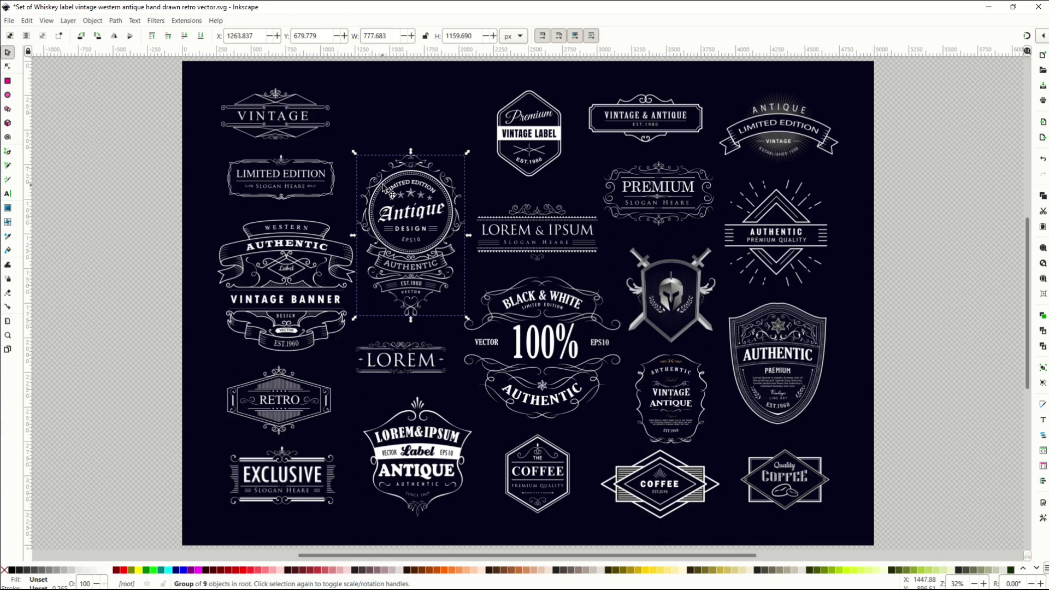
{"action": "key", "text": "Delete"}
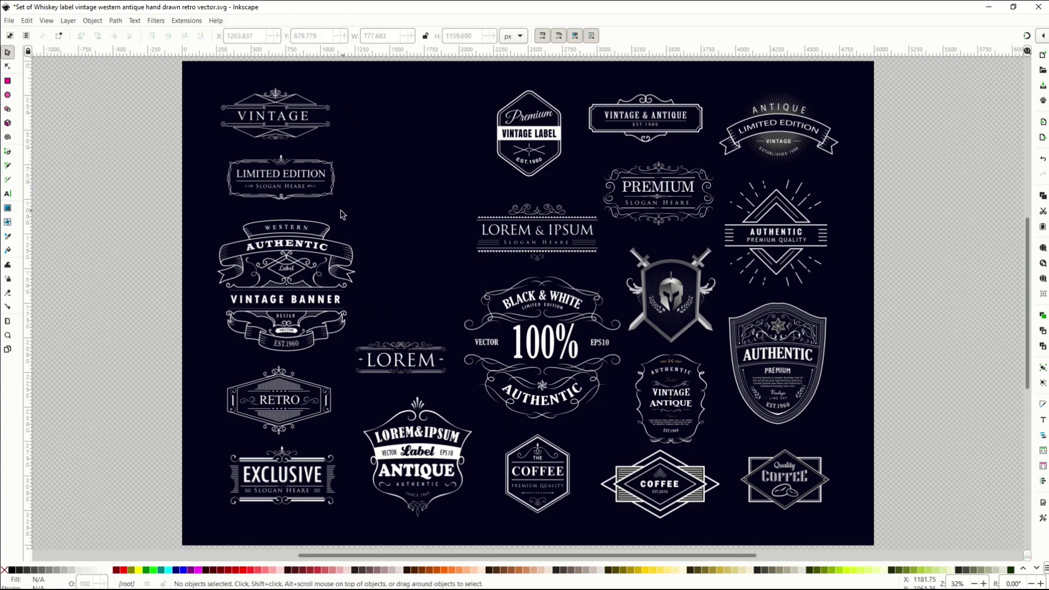
Step: Delete the Western Authentic banner's decoration and its AUTHENTIC, WESTERN and Label text
{"action": "left_click", "coordinate": [239, 261]}
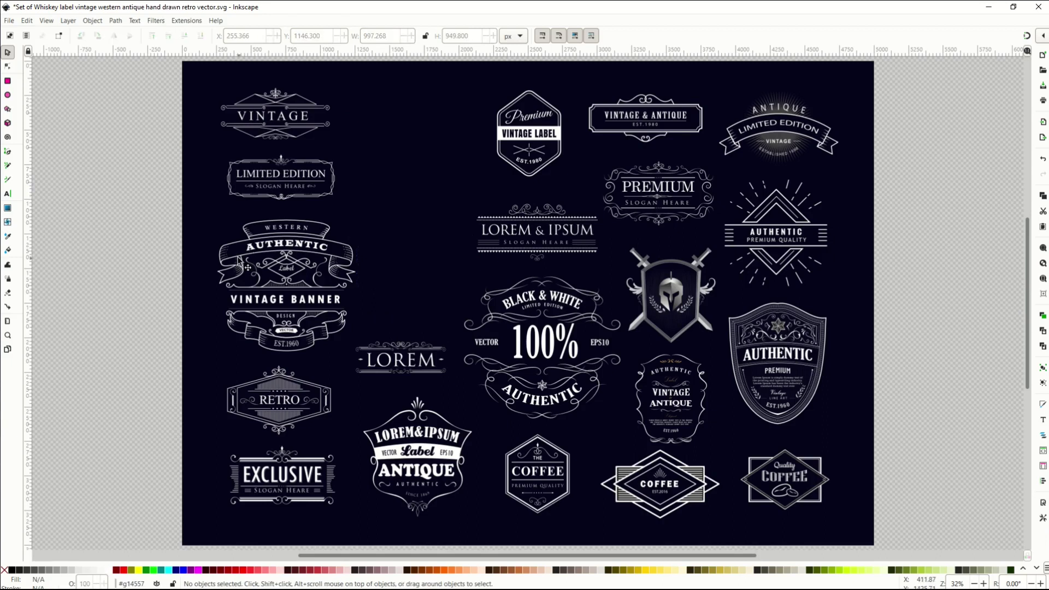
{"action": "left_click", "coordinate": [239, 262]}
{"action": "left_click_drag", "start_coordinate": [236, 265], "coordinate": [249, 245]}
{"action": "key", "text": "Delete"}
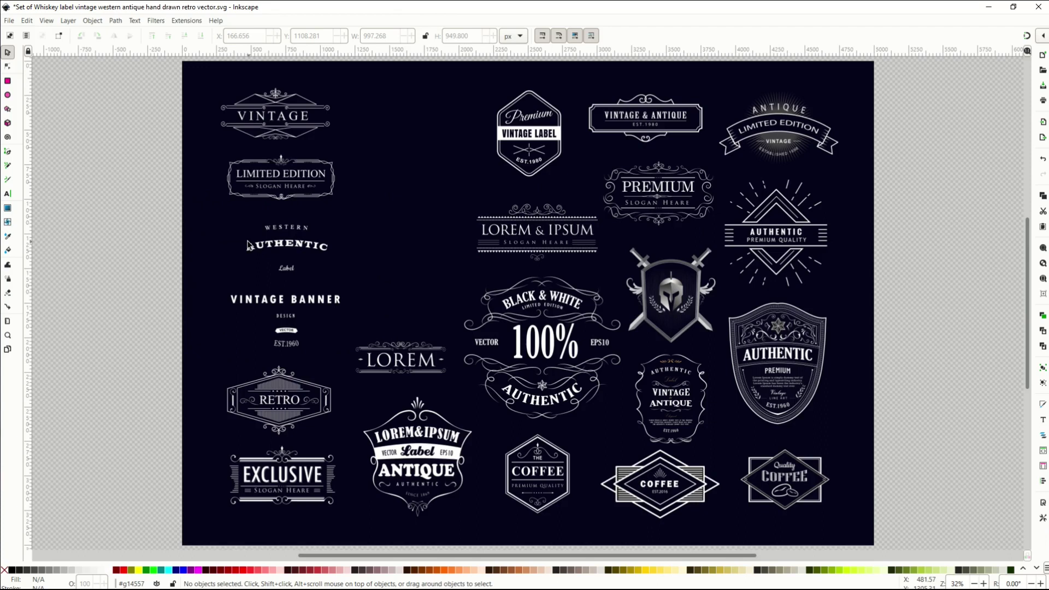
{"action": "left_click", "coordinate": [259, 247]}
{"action": "key", "text": "Delete"}
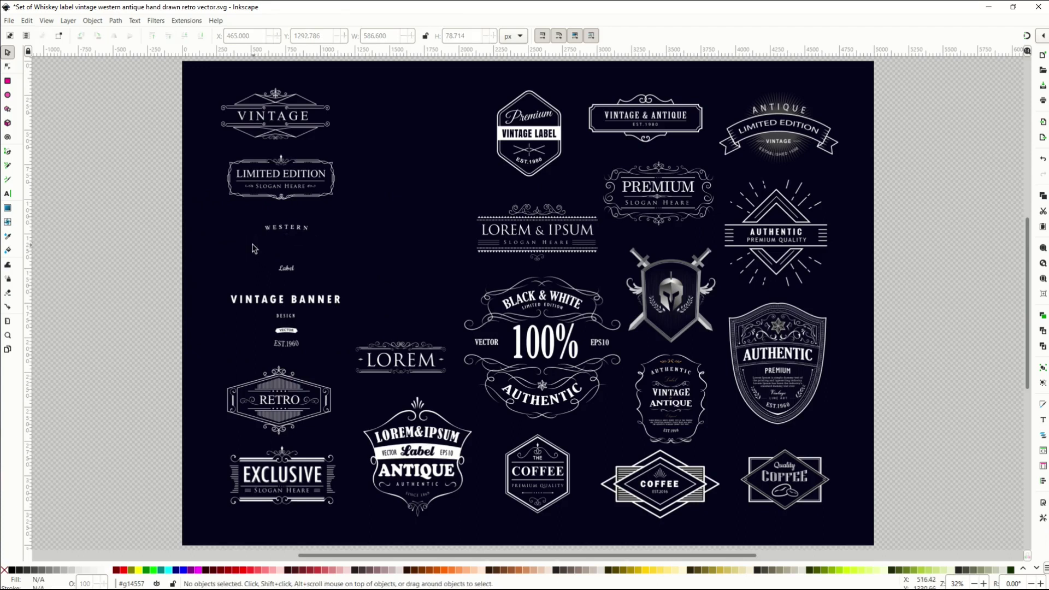
{"action": "left_click", "coordinate": [268, 232]}
{"action": "key", "text": "Delete"}
{"action": "left_click", "coordinate": [283, 270]}
{"action": "key", "text": "Delete"}
Step: Delete the VINTAGE BANNER group, DESIGN text, VECTOR ribbon and EST.1960 text
{"action": "left_click", "coordinate": [278, 300]}
{"action": "key", "text": "Delete"}
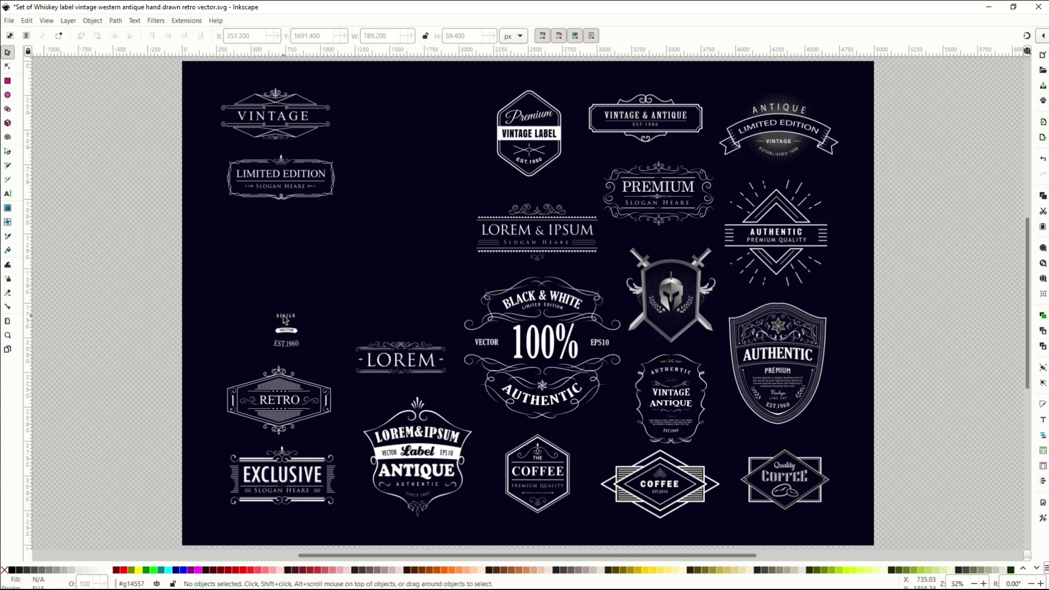
{"action": "left_click", "coordinate": [285, 316]}
{"action": "key", "text": "Delete"}
{"action": "left_click", "coordinate": [286, 330]}
{"action": "key", "text": "Delete"}
{"action": "left_click", "coordinate": [287, 343]}
{"action": "key", "text": "Delete"}
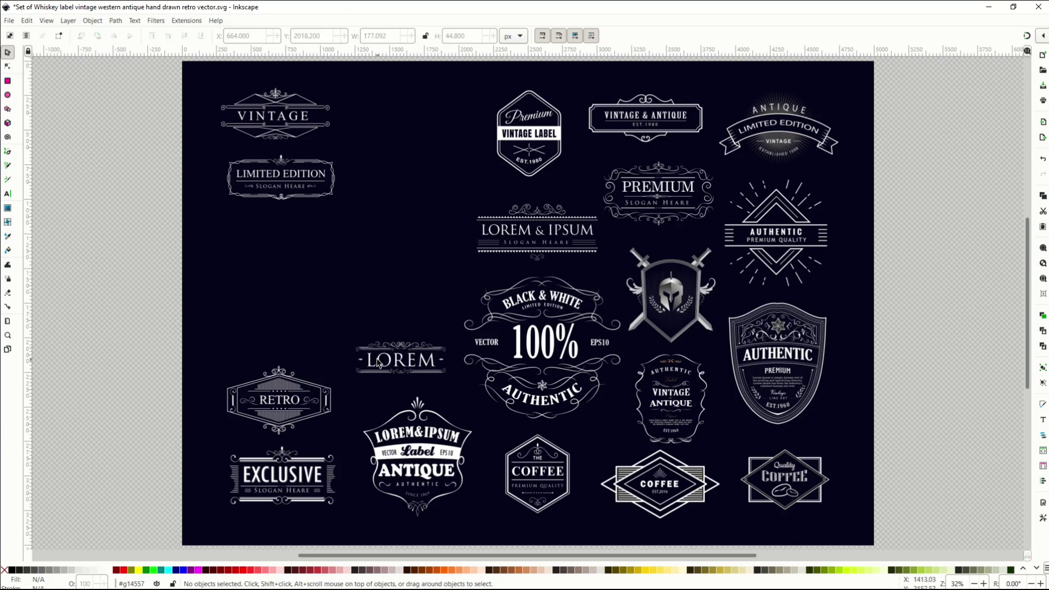
Step: Delete the LOREM banner, LOREM&IPSUM ANTIQUE badge, BLACK & WHITE badge and LOREM & IPSUM banner
{"action": "left_click", "coordinate": [379, 363]}
{"action": "key", "text": "Delete"}
{"action": "left_click", "coordinate": [407, 425]}
{"action": "key", "text": "Delete"}
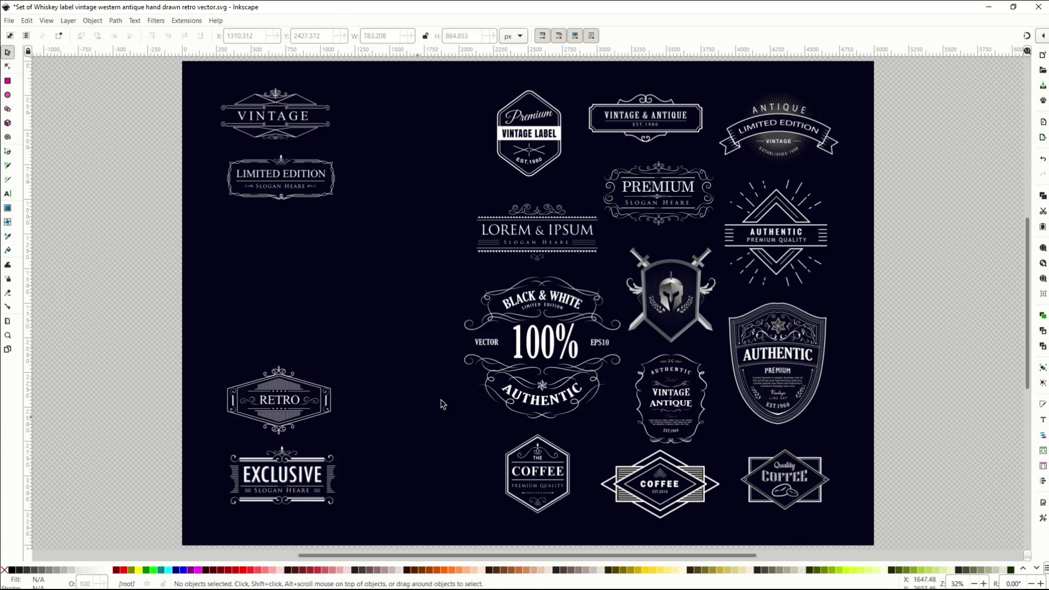
{"action": "left_click", "coordinate": [507, 369]}
{"action": "key", "text": "Delete"}
{"action": "left_click", "coordinate": [515, 252]}
{"action": "key", "text": "Delete"}
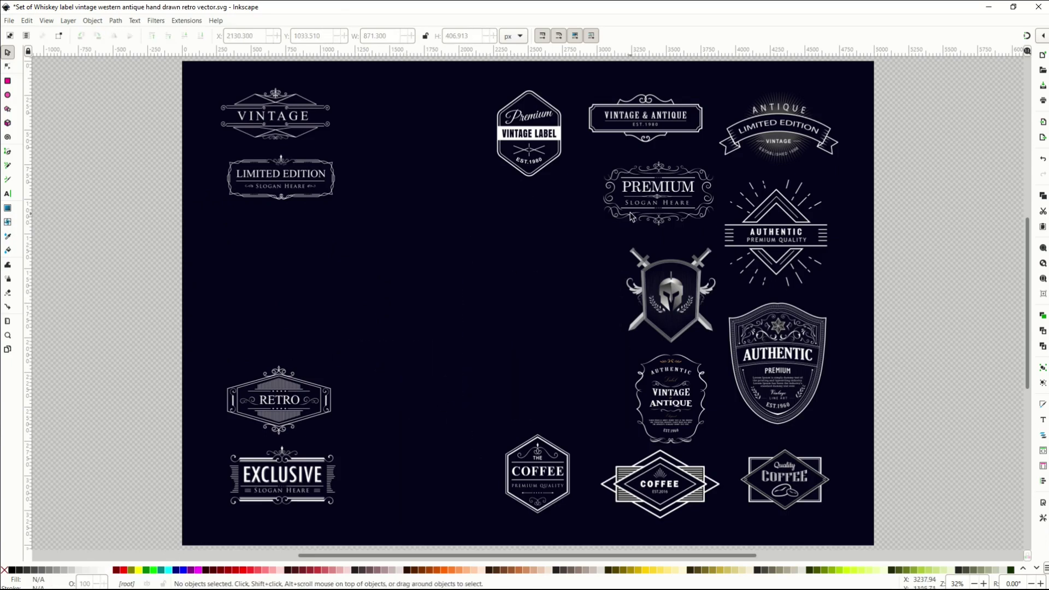
Step: Delete the other PREMIUM badge plus the VINTAGE & ANTIQUE and ANTIQUE LIMITED EDITION badges
{"action": "left_click", "coordinate": [631, 216]}
{"action": "key", "text": "Delete"}
{"action": "left_click", "coordinate": [633, 137]}
{"action": "key", "text": "Delete"}
{"action": "left_click", "coordinate": [756, 144]}
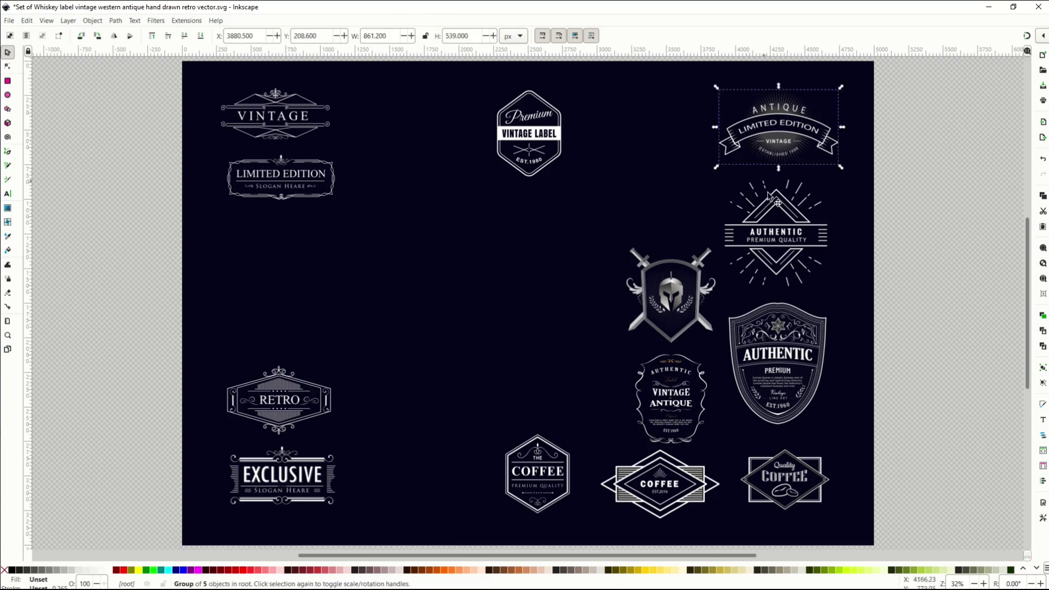
{"action": "key", "text": "Delete"}
Step: Enlarge the Premium badge to about four times its size and shift it right
{"action": "left_click", "coordinate": [706, 282]}
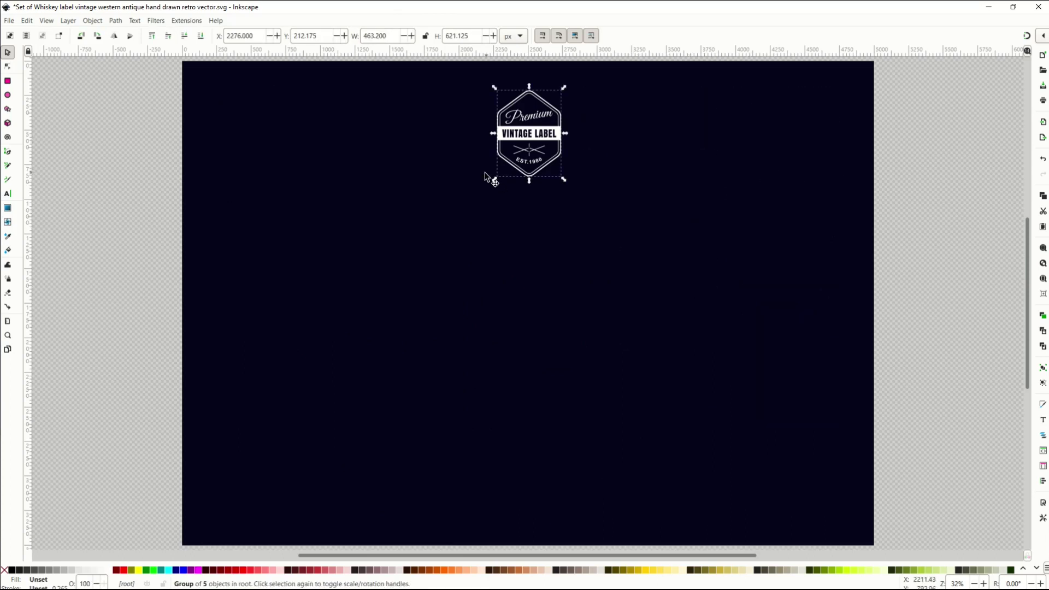
{"action": "left_click_drag", "start_coordinate": [494, 179], "coordinate": [222, 515]}
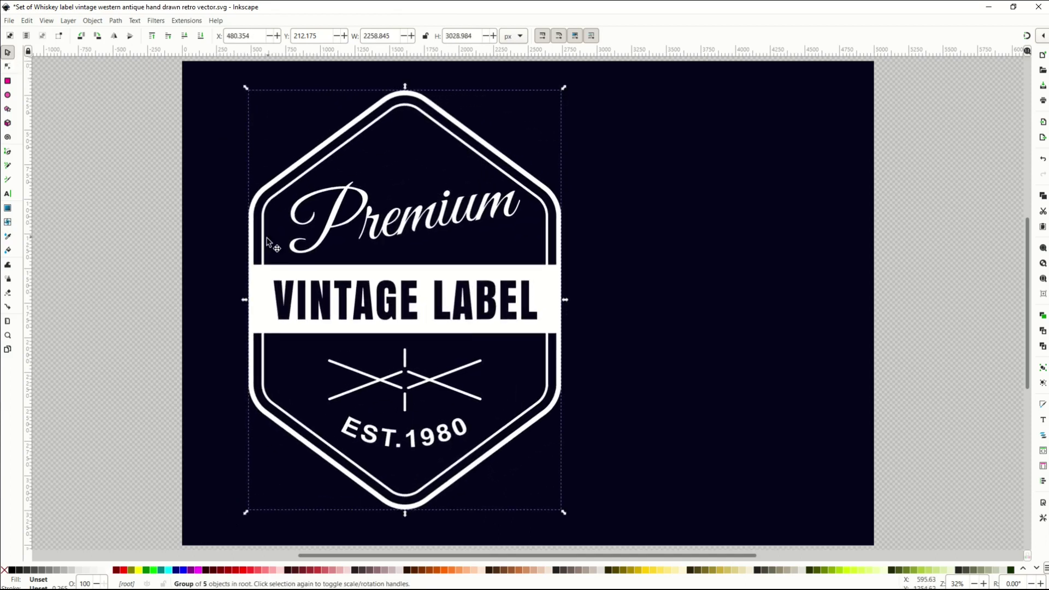
{"action": "left_click_drag", "start_coordinate": [262, 284], "coordinate": [288, 239]}
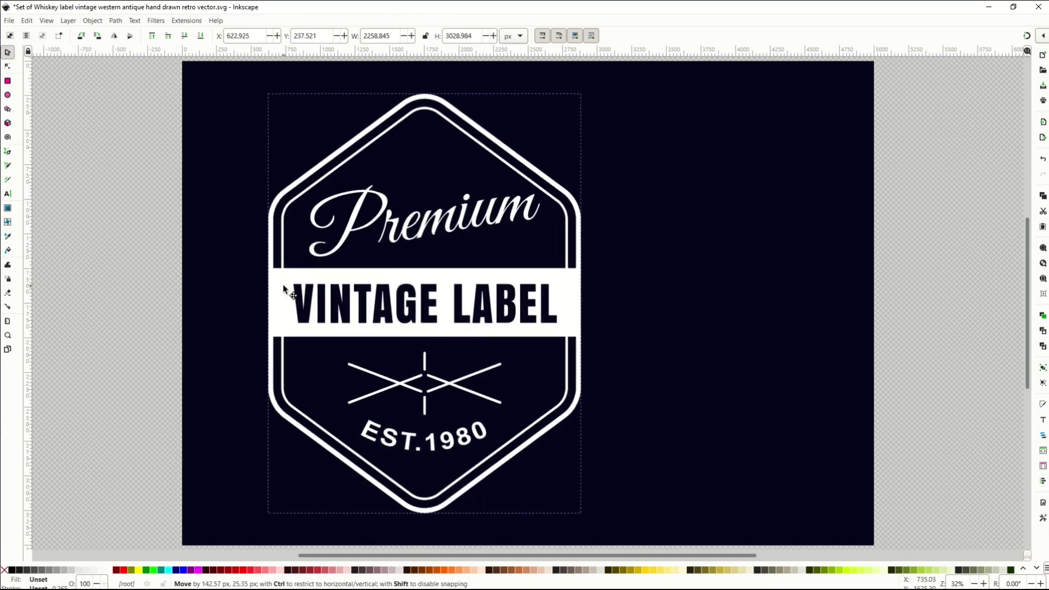
Step: Reposition the badge on the sheet and move the Premium text up to its top
{"action": "left_click", "coordinate": [672, 399]}
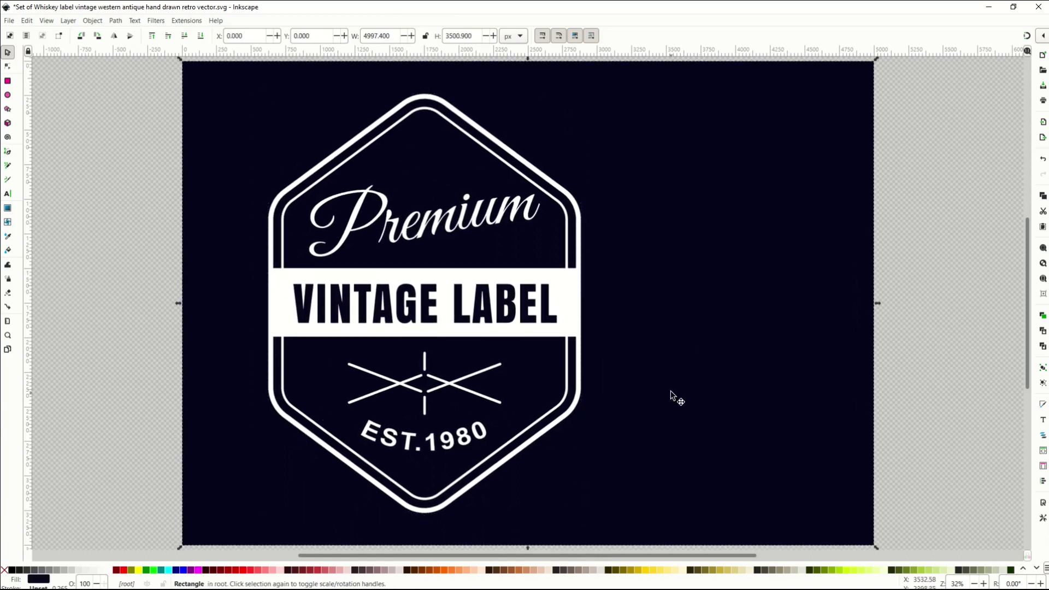
{"action": "left_click", "coordinate": [539, 335]}
{"action": "left_click", "coordinate": [630, 330]}
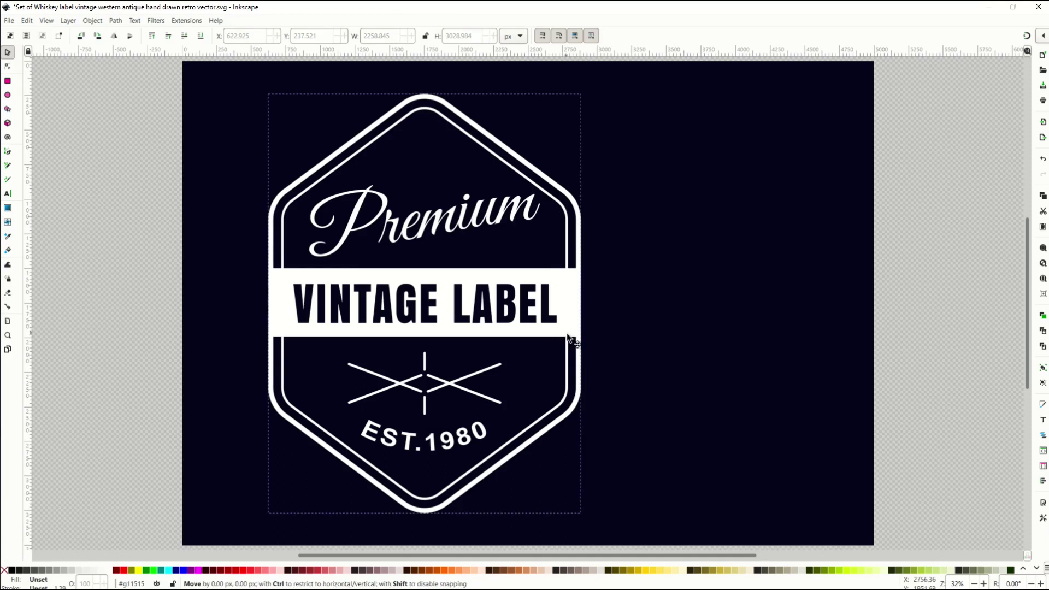
{"action": "left_click_drag", "start_coordinate": [569, 339], "coordinate": [516, 326]}
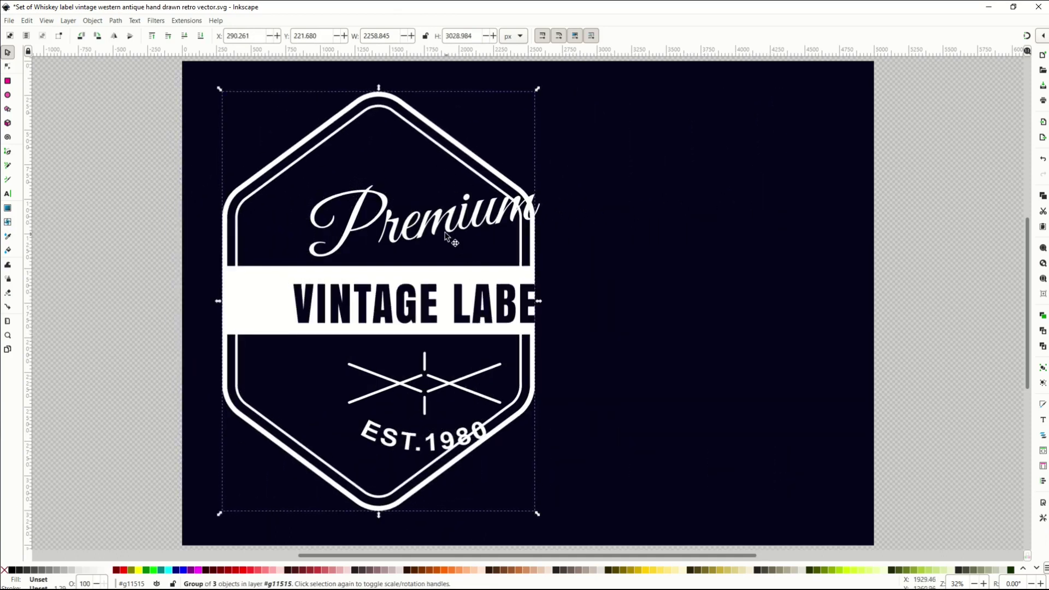
{"action": "left_click_drag", "start_coordinate": [439, 231], "coordinate": [407, 175]}
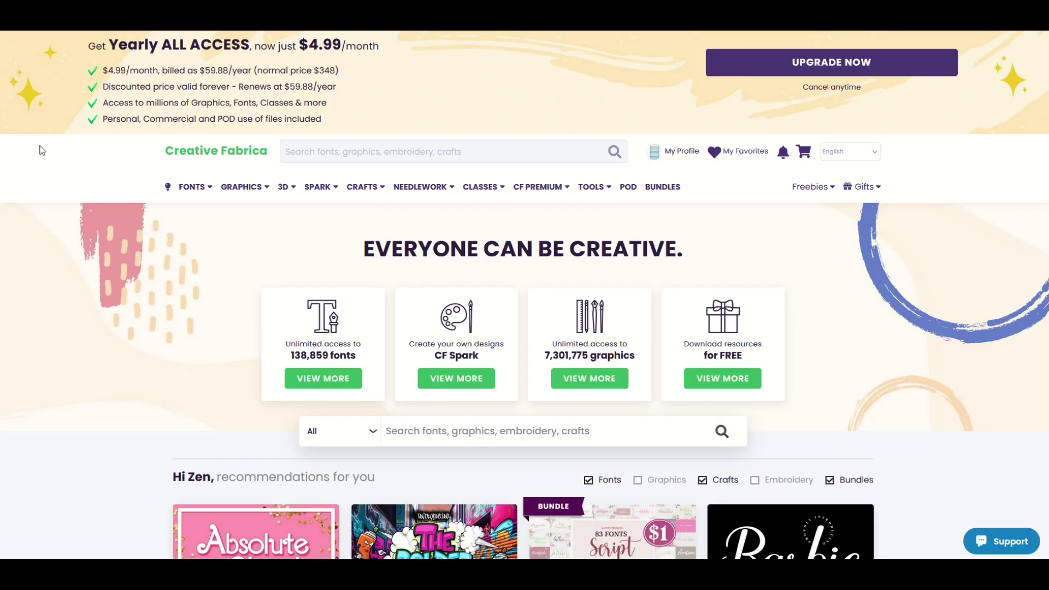
Step: Find the Massive Coloring Page Bundle in the recommendations and open its product page
{"action": "scroll", "coordinate": [123, 218], "scroll_direction": "down", "scroll_amount": 5}
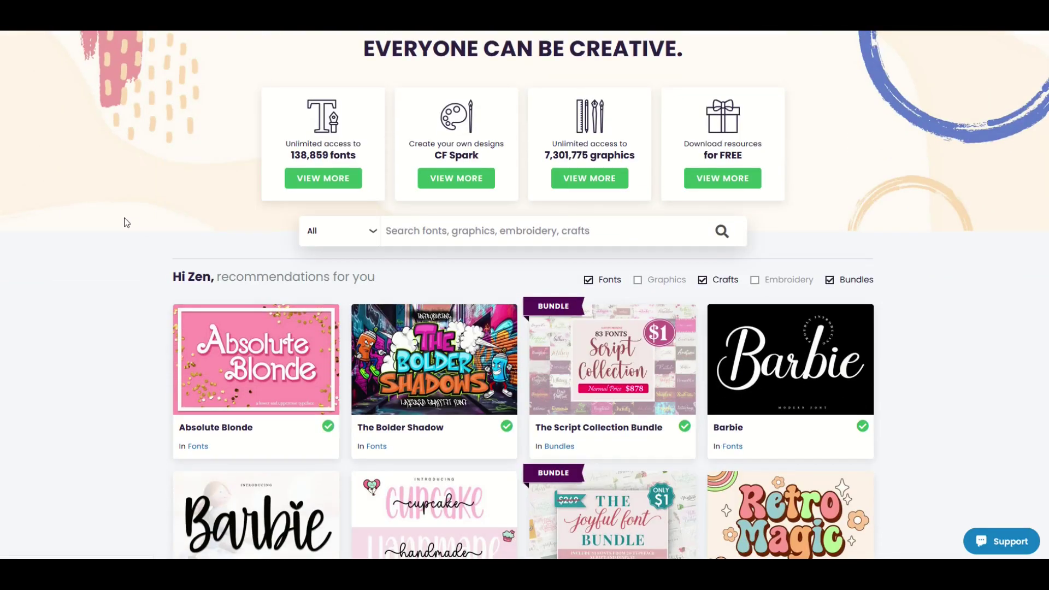
{"action": "scroll", "coordinate": [124, 218], "scroll_direction": "down", "scroll_amount": 6}
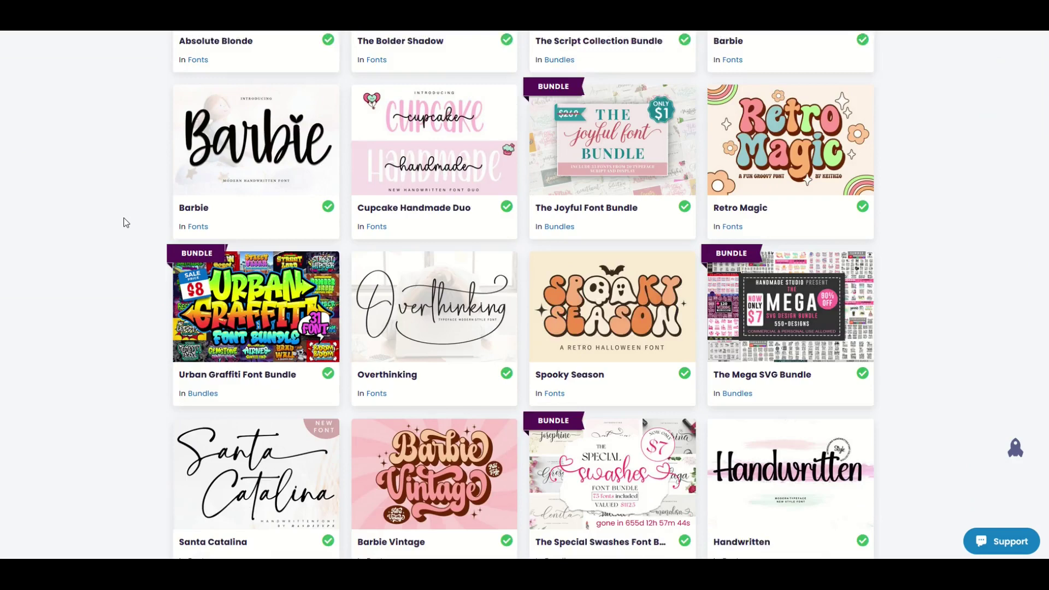
{"action": "scroll", "coordinate": [123, 217], "scroll_direction": "down", "scroll_amount": 6}
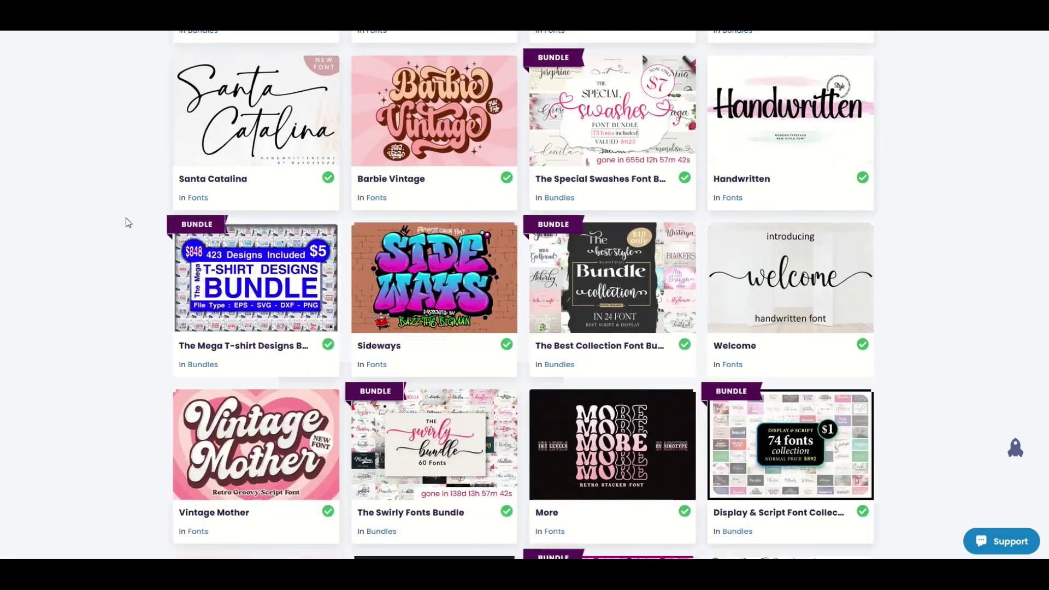
{"action": "scroll", "coordinate": [126, 218], "scroll_direction": "down", "scroll_amount": 6}
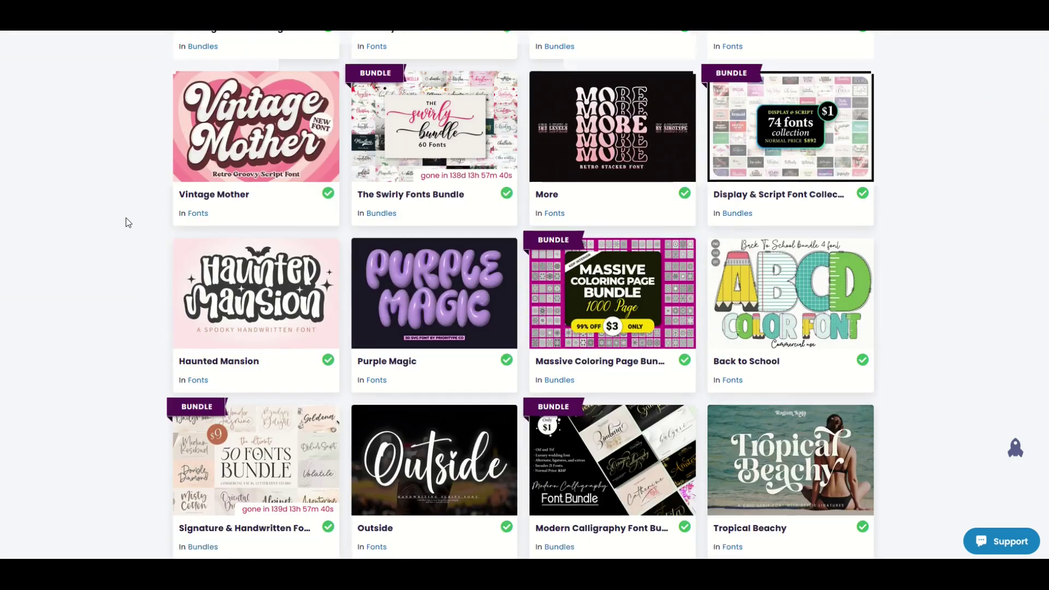
{"action": "scroll", "coordinate": [126, 223], "scroll_direction": "down", "scroll_amount": 2}
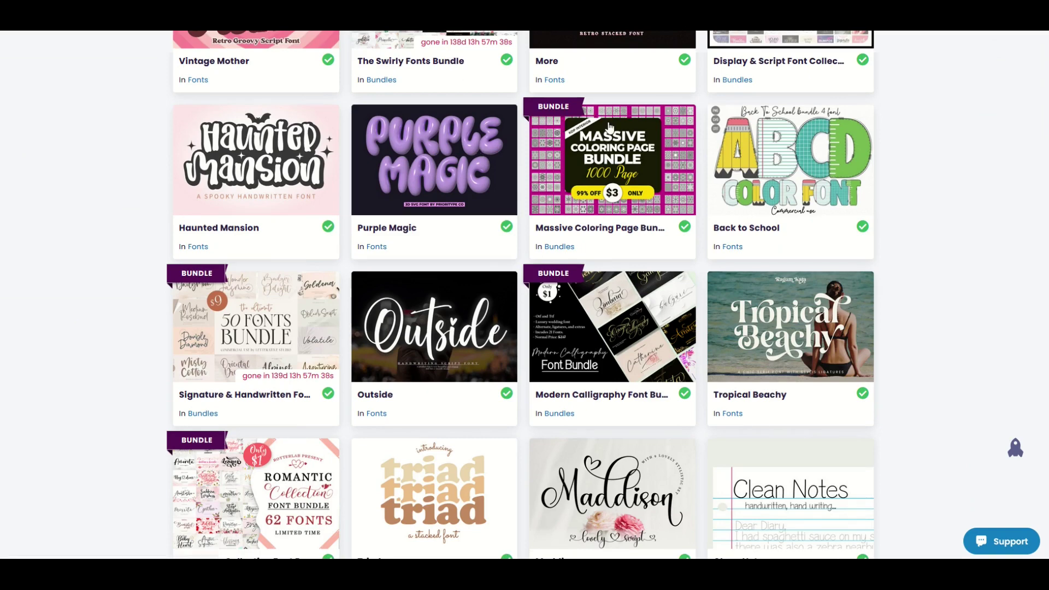
{"action": "left_click", "coordinate": [541, 163]}
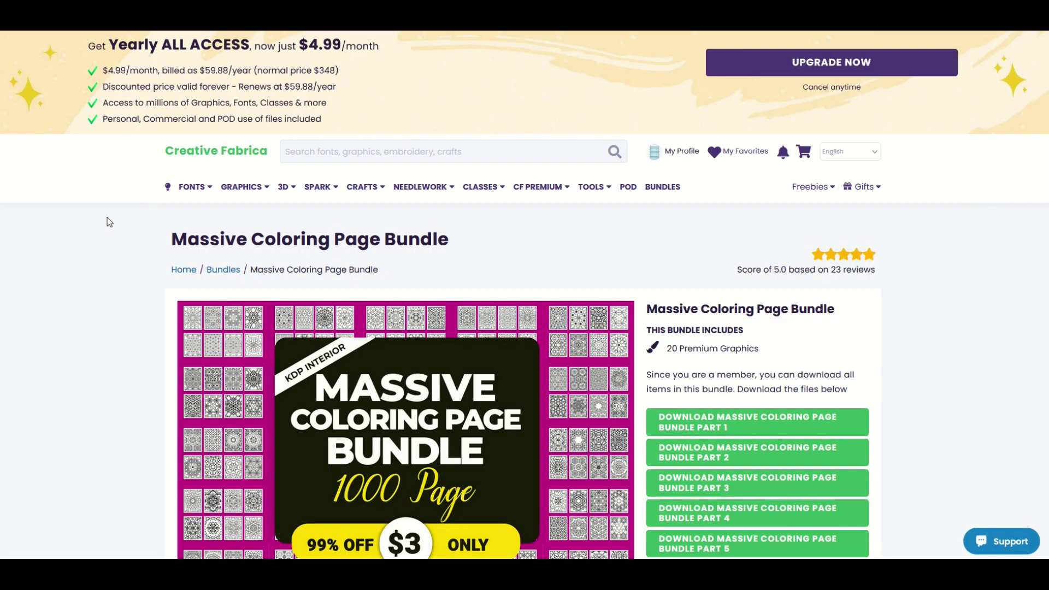
Step: Browse the bundle page to review the member download buttons for each part
{"action": "scroll", "coordinate": [107, 224], "scroll_direction": "down", "scroll_amount": 2}
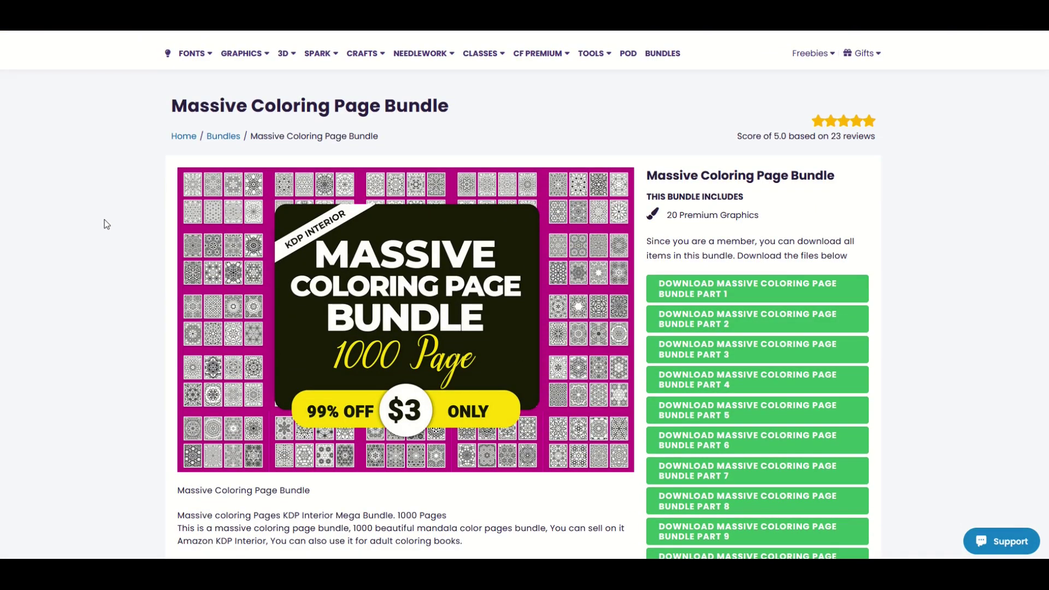
{"action": "scroll", "coordinate": [106, 224], "scroll_direction": "down", "scroll_amount": 1}
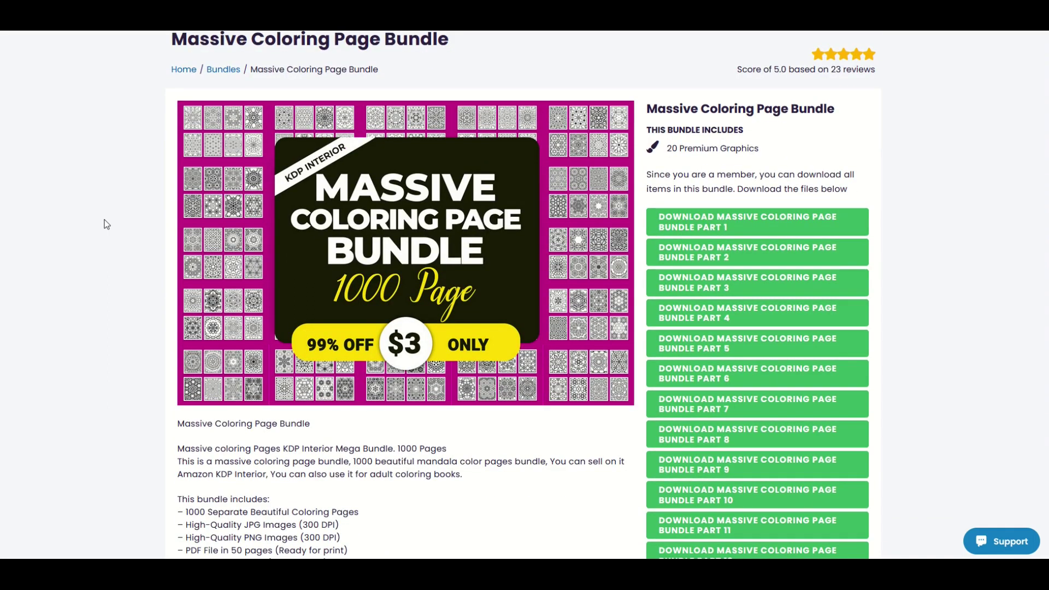
{"action": "scroll", "coordinate": [107, 224], "scroll_direction": "down", "scroll_amount": 2}
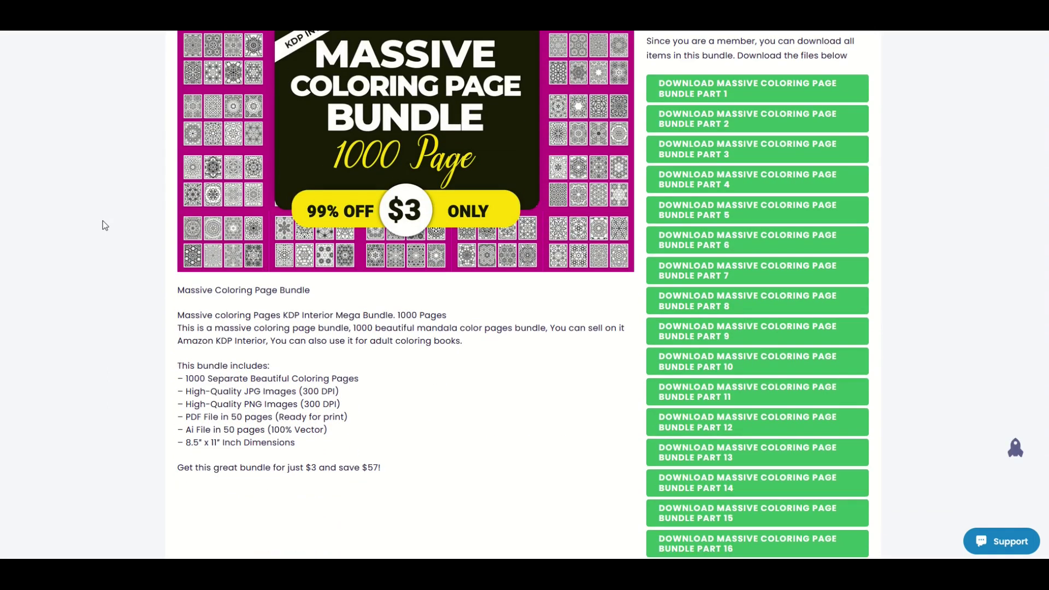
{"action": "scroll", "coordinate": [105, 225], "scroll_direction": "up", "scroll_amount": 3}
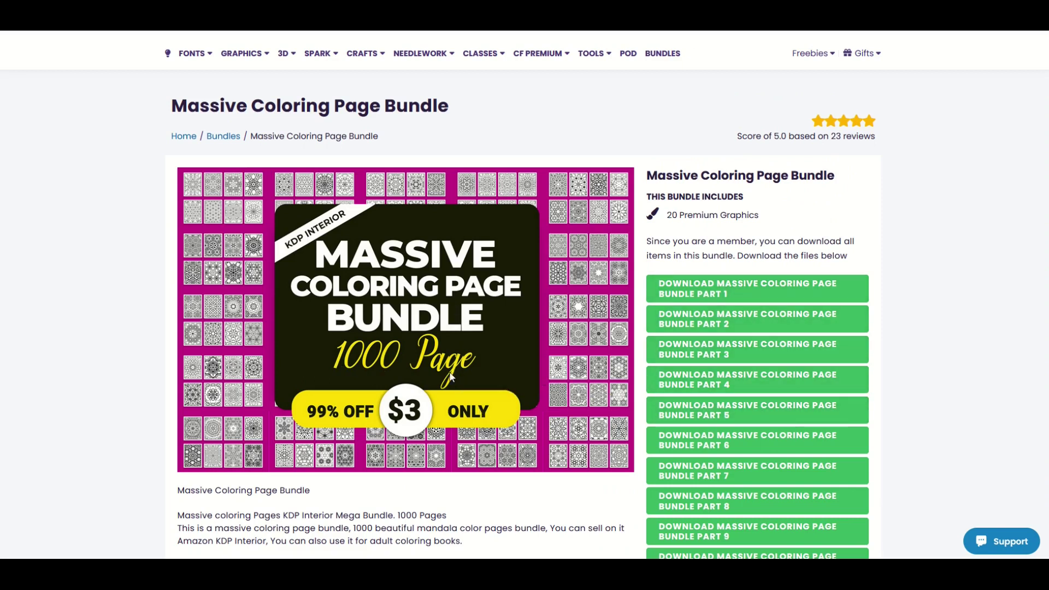
{"action": "scroll", "coordinate": [421, 377], "scroll_direction": "down", "scroll_amount": 1}
{"action": "scroll", "coordinate": [406, 375], "scroll_direction": "up", "scroll_amount": 3}
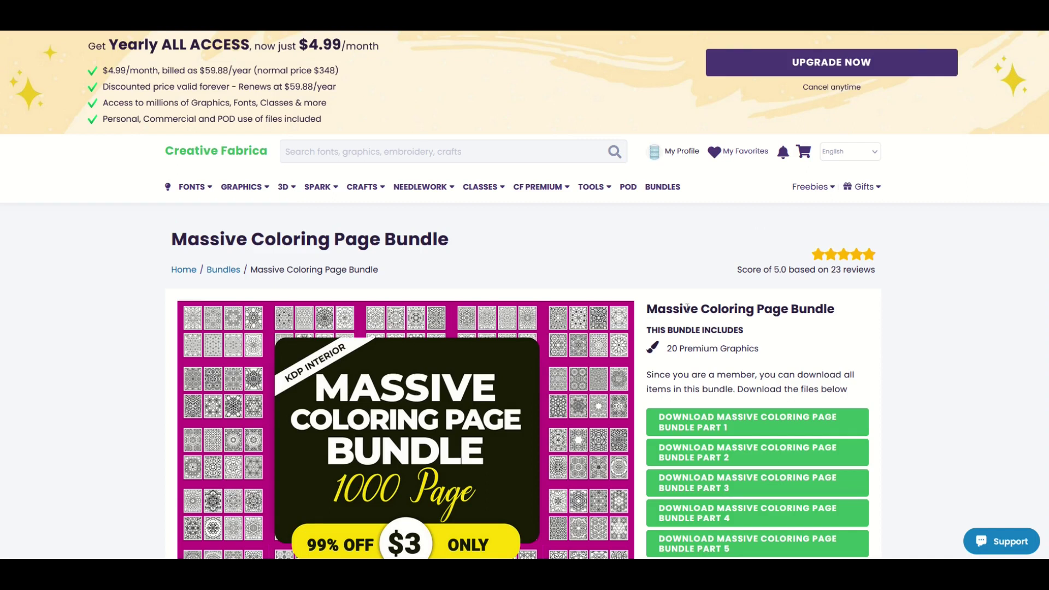
{"action": "scroll", "coordinate": [688, 308], "scroll_direction": "down", "scroll_amount": 3}
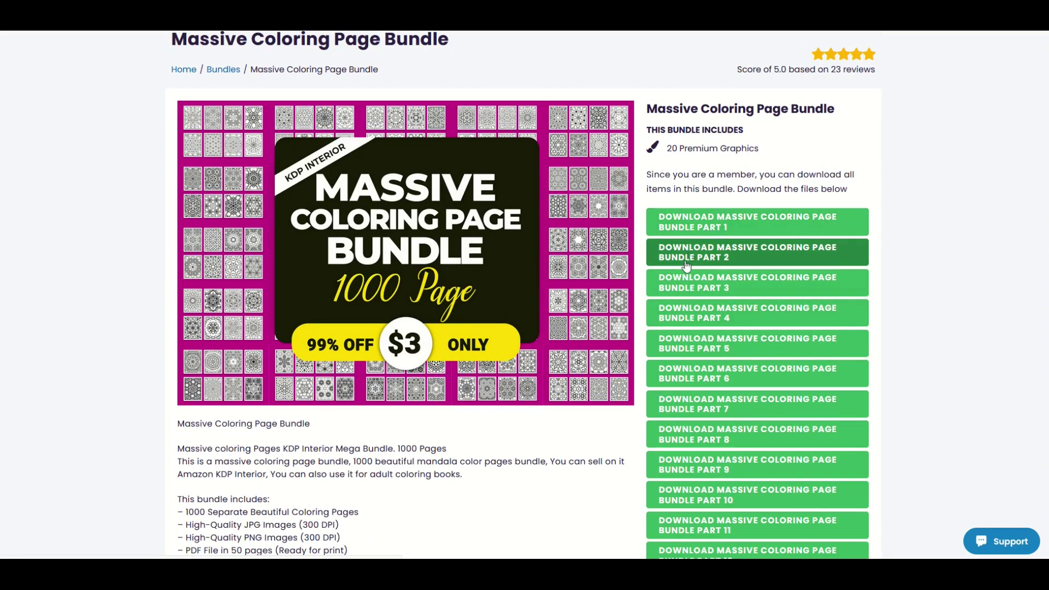
{"action": "left_click", "coordinate": [687, 265]}
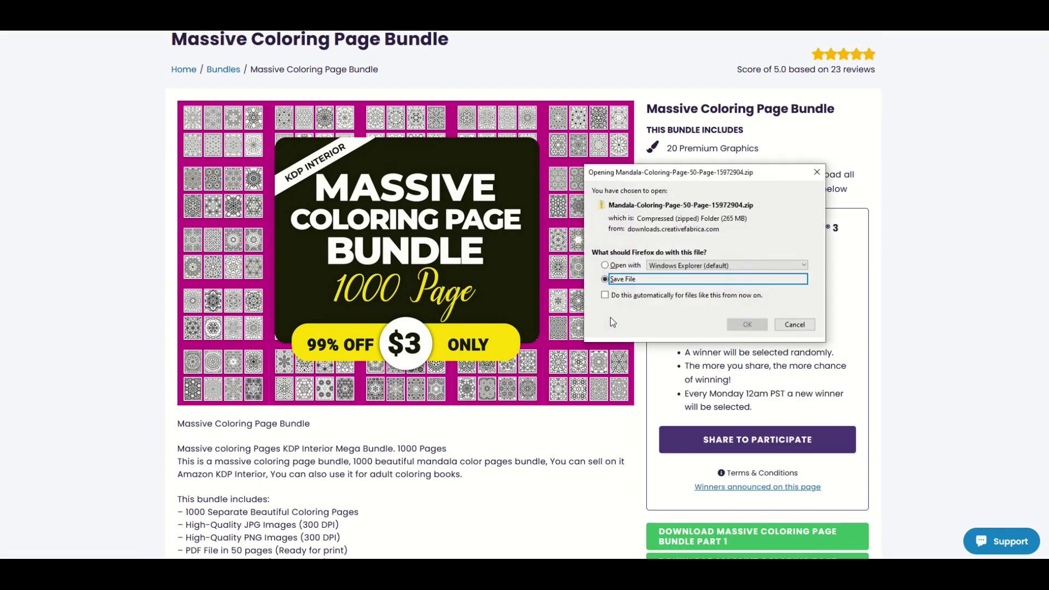
{"action": "left_click_drag", "start_coordinate": [647, 176], "coordinate": [335, 180]}
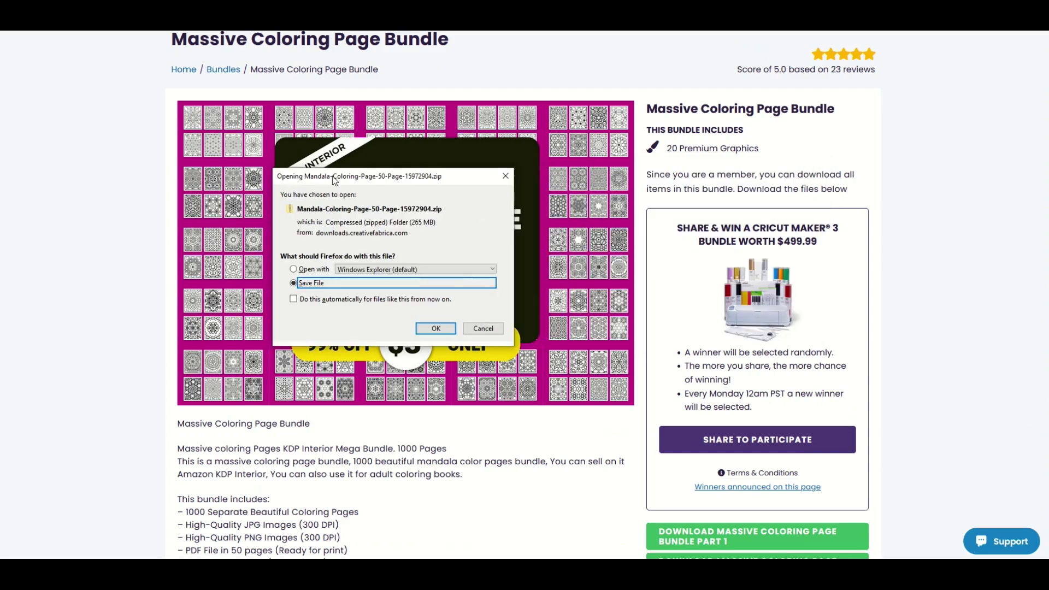
{"action": "left_click", "coordinate": [482, 329]}
{"action": "scroll", "coordinate": [121, 265], "scroll_direction": "up", "scroll_amount": 3}
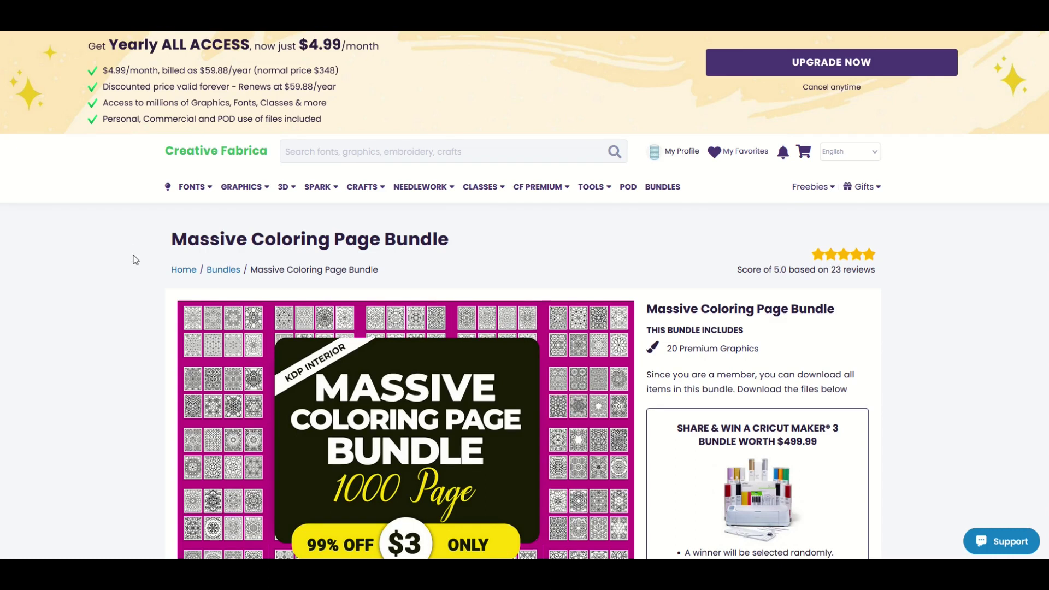
{"action": "scroll", "coordinate": [135, 260], "scroll_direction": "down", "scroll_amount": 8}
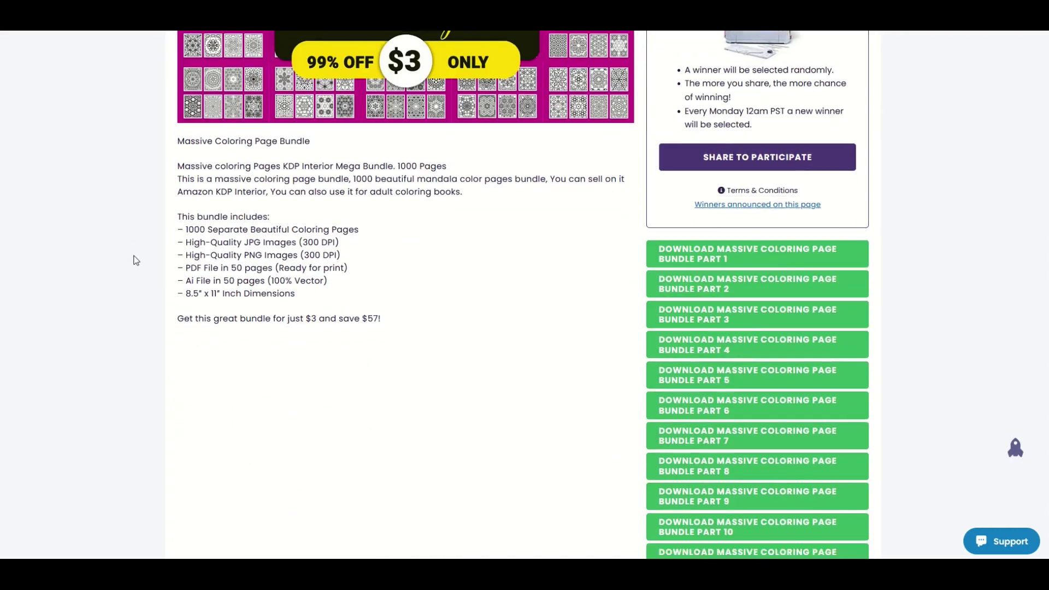
{"action": "scroll", "coordinate": [136, 260], "scroll_direction": "down", "scroll_amount": 6}
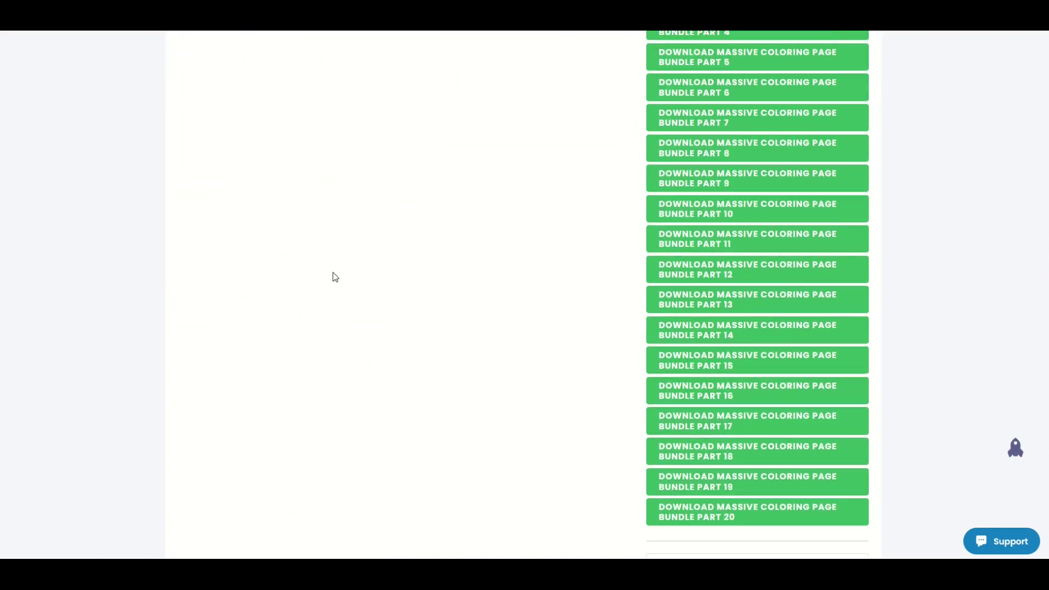